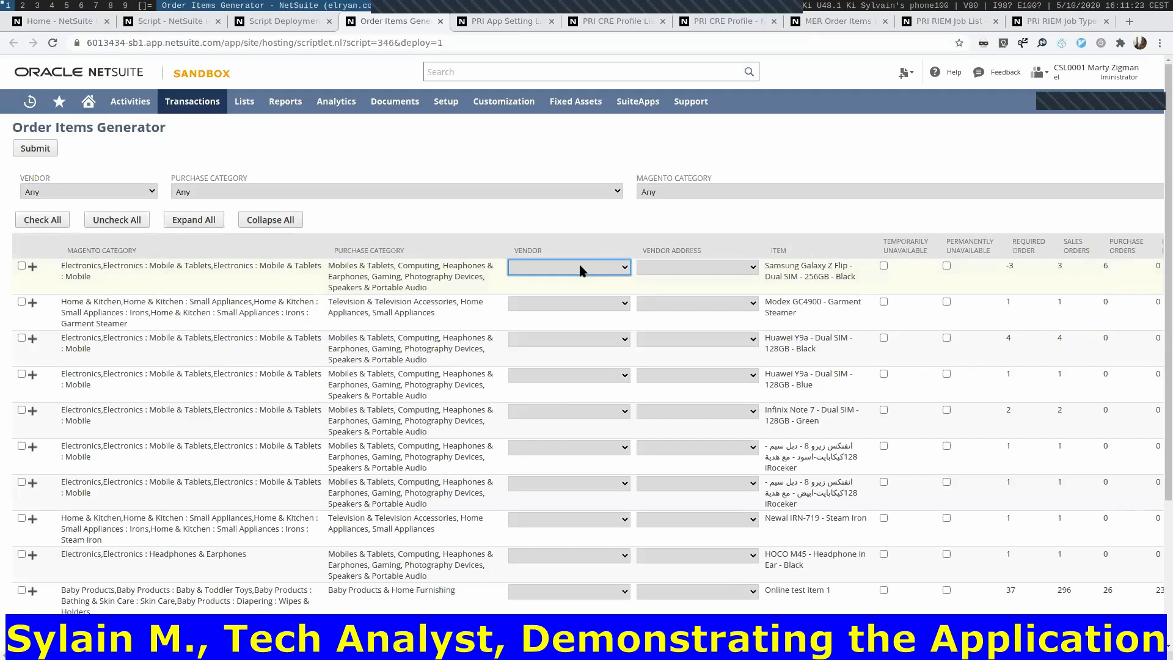
# Step: Set the overall vendor to 3-Stores so it applies to every item line
pyautogui.click(571, 304)
pyautogui.click(573, 305)
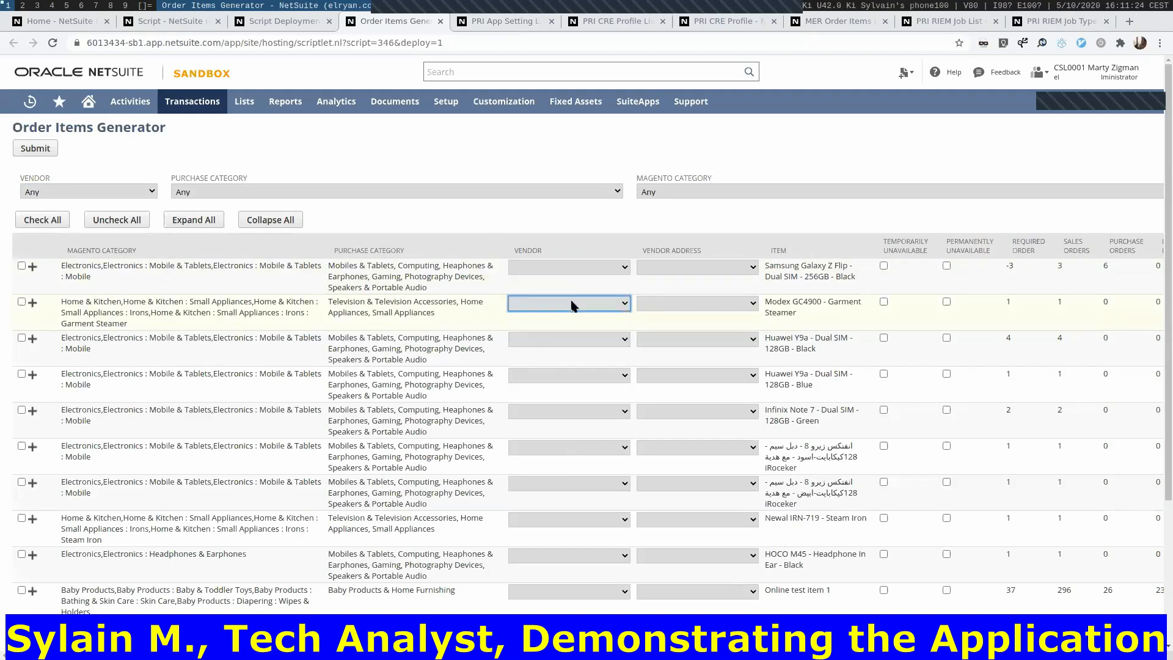
pyautogui.click(40, 192)
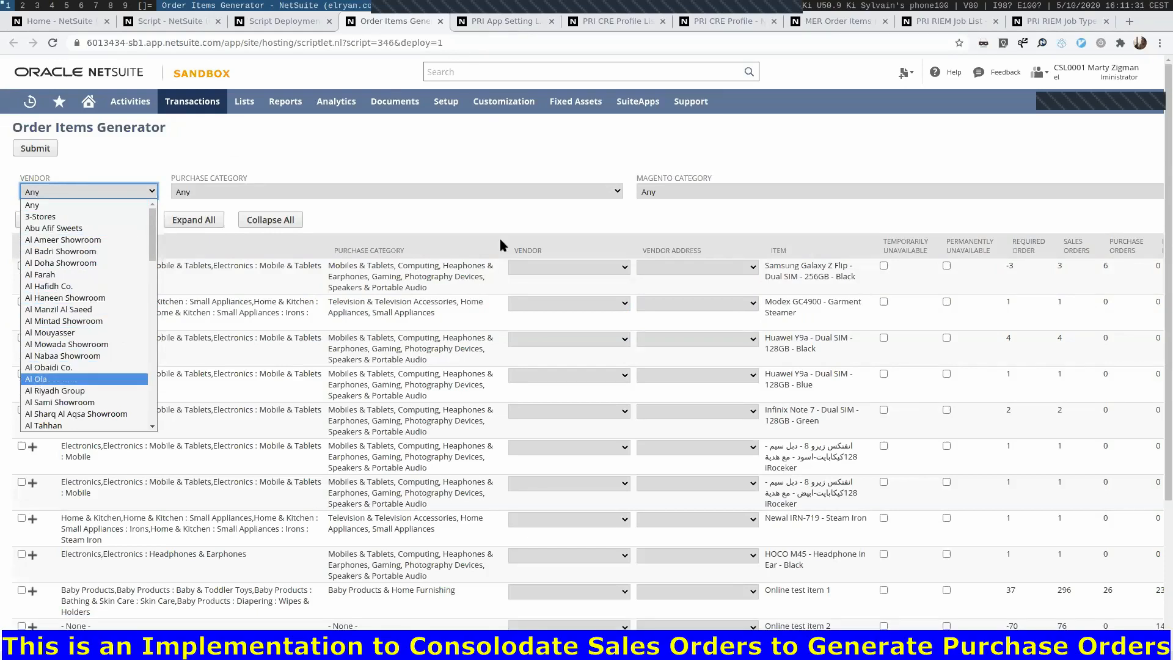
pyautogui.click(96, 220)
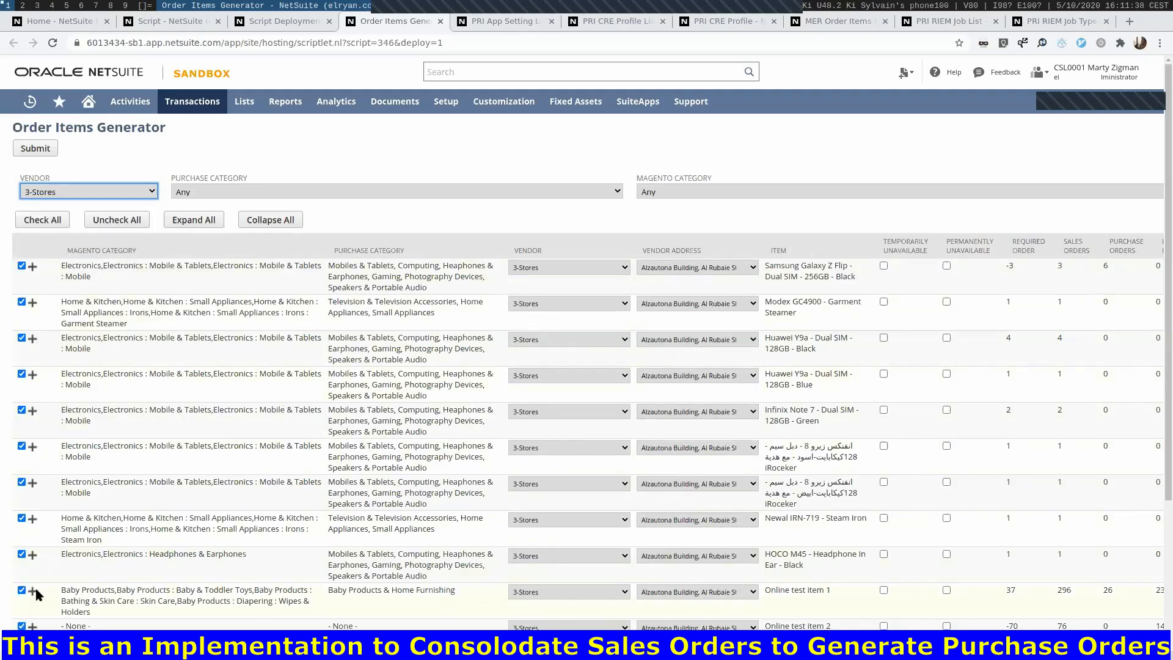
# Step: Review the quantity, rate and total columns, and uncheck all item lines
pyautogui.hscroll(4, 203, 556)
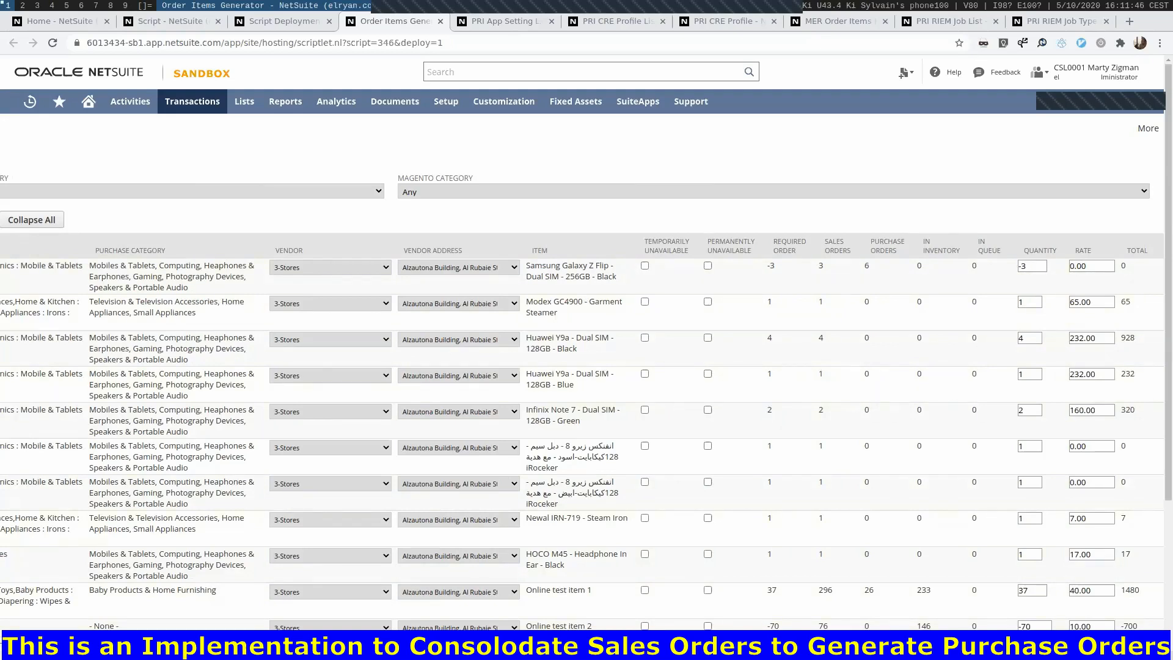
pyautogui.hscroll(-4, 582, 378)
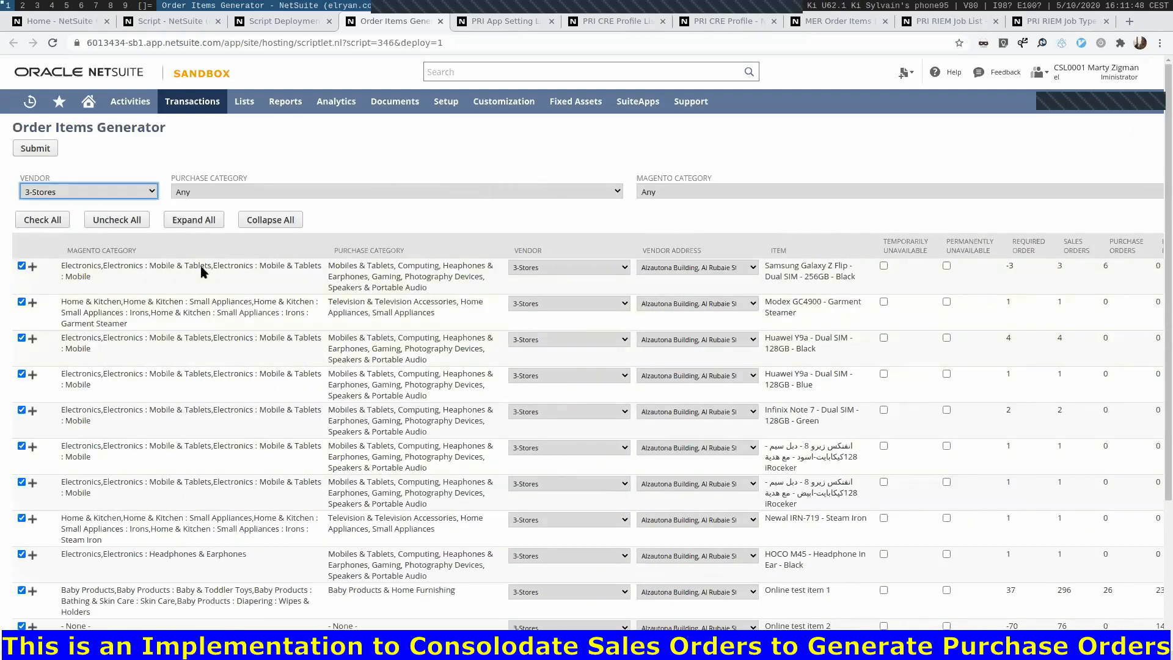
pyautogui.click(116, 219)
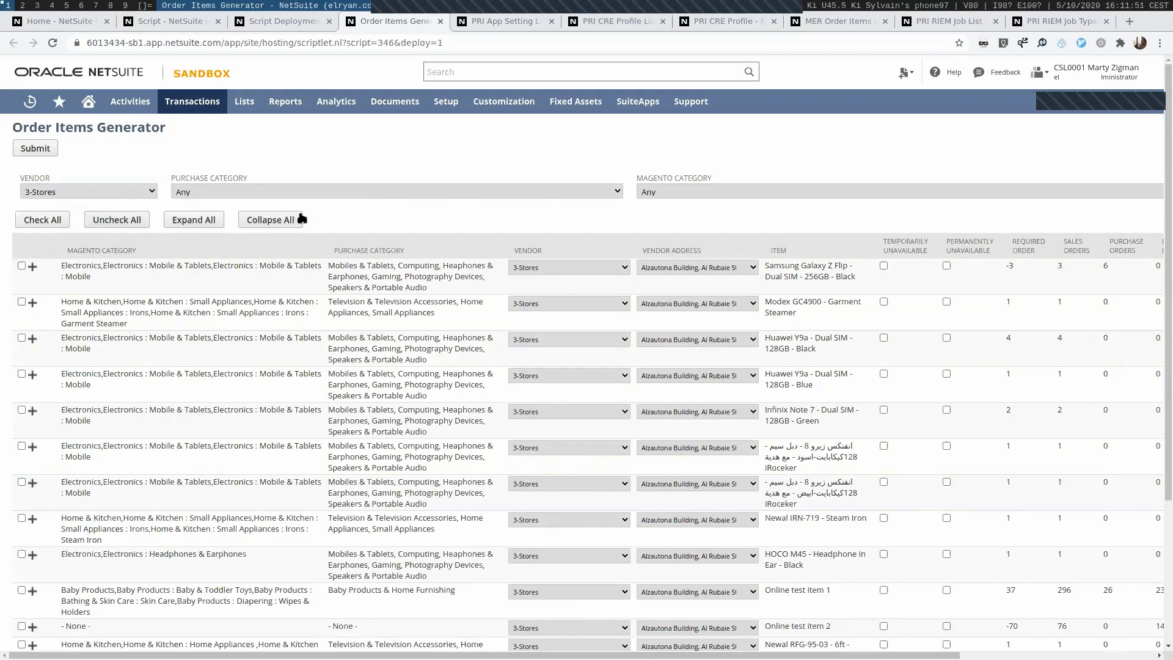
# Step: Filter the items by the Baby Products, Mobiles & Tablets and Television purchase categories in turn, and reset the purchase category to Any
pyautogui.click(502, 192)
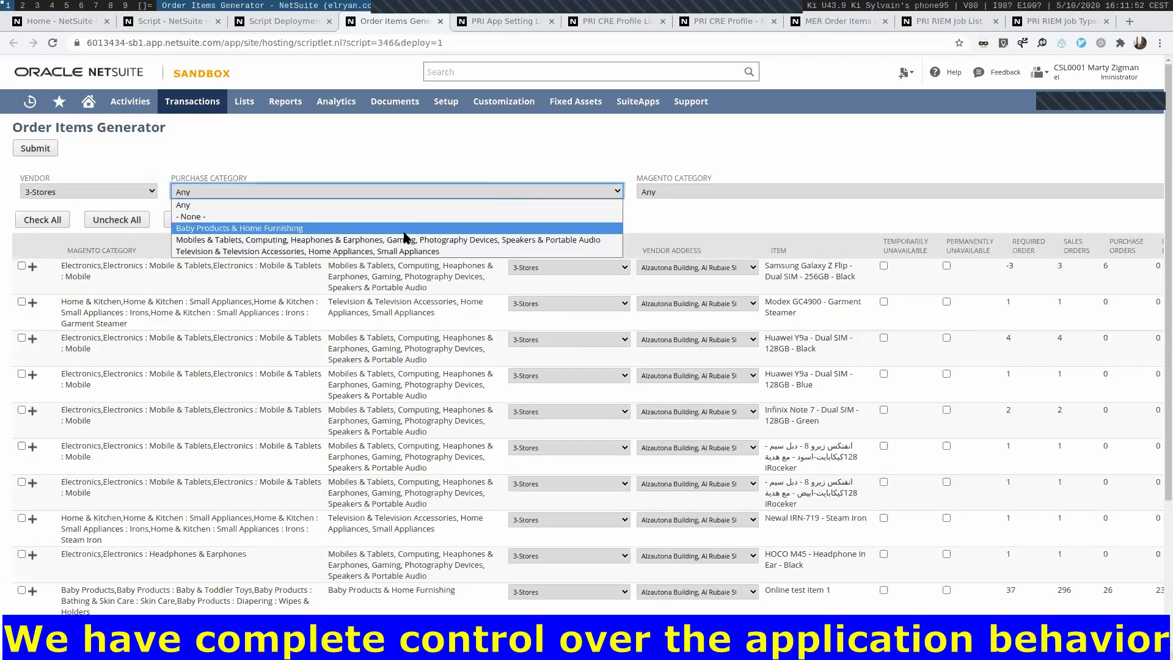
pyautogui.click(405, 229)
pyautogui.click(324, 194)
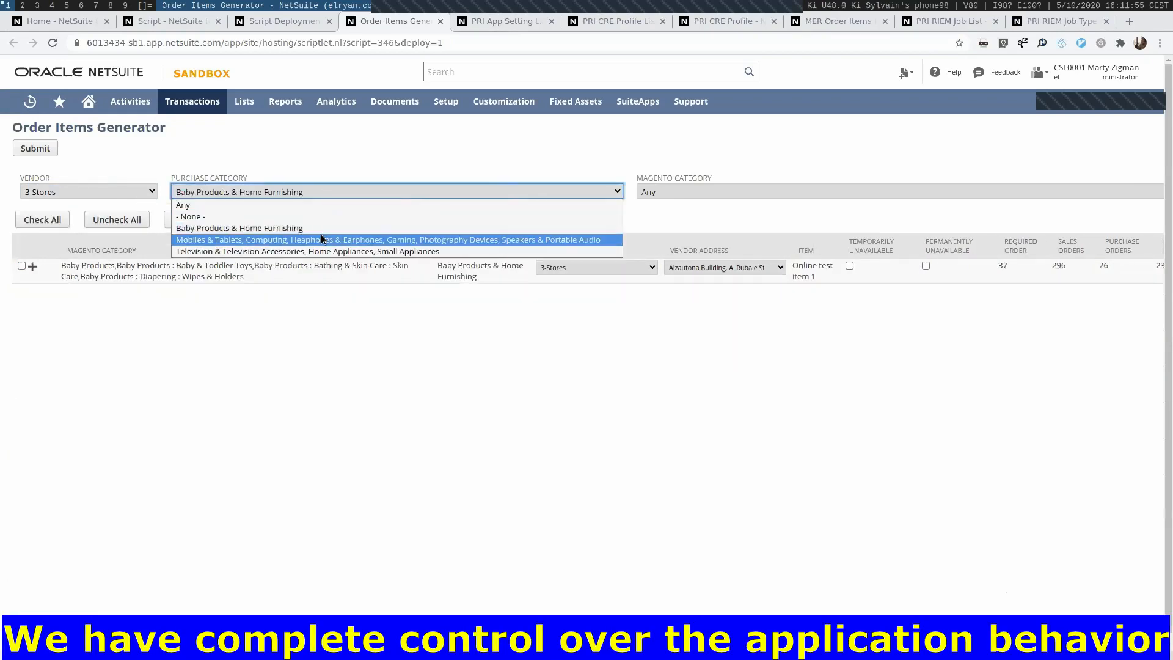
pyautogui.click(324, 240)
pyautogui.click(327, 194)
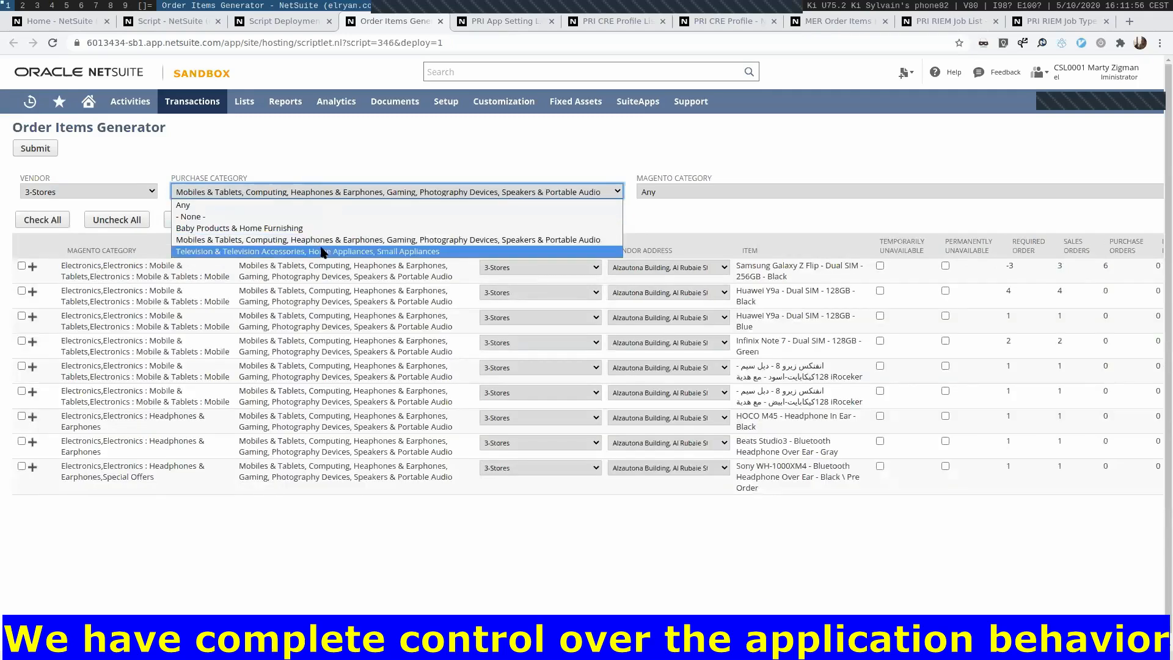
pyautogui.click(322, 251)
pyautogui.click(317, 192)
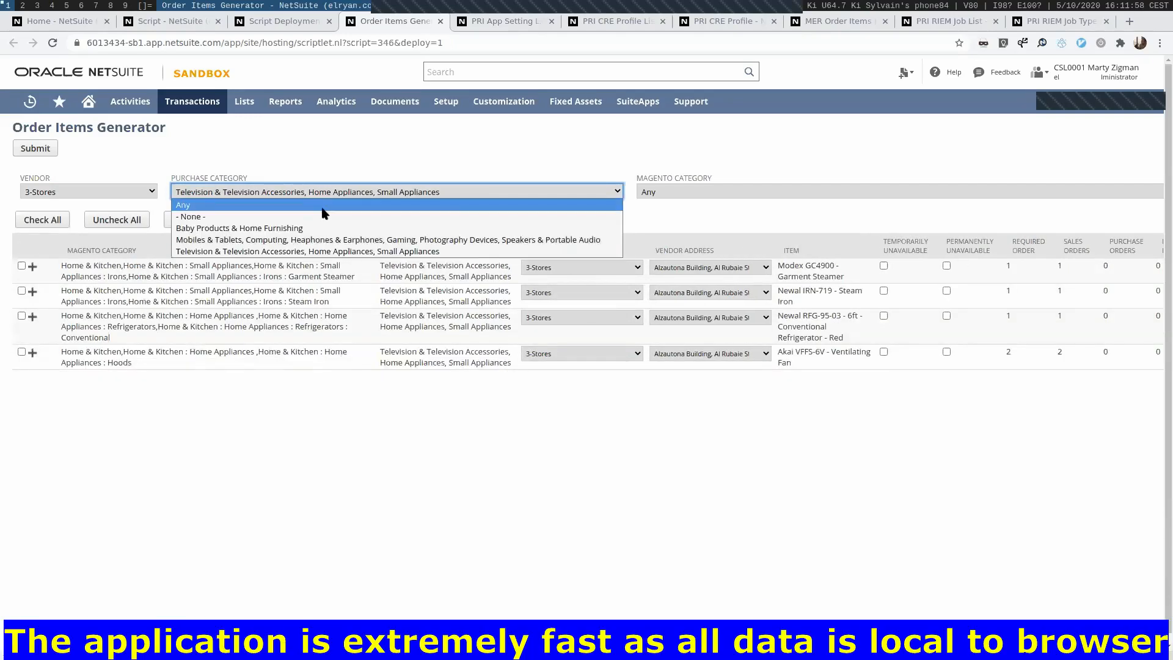
pyautogui.click(323, 205)
# Step: Filter the items by several Magento categories, including Baby Products, Hoods and Garment Steamer, and reset the Magento category to Any
pyautogui.click(635, 191)
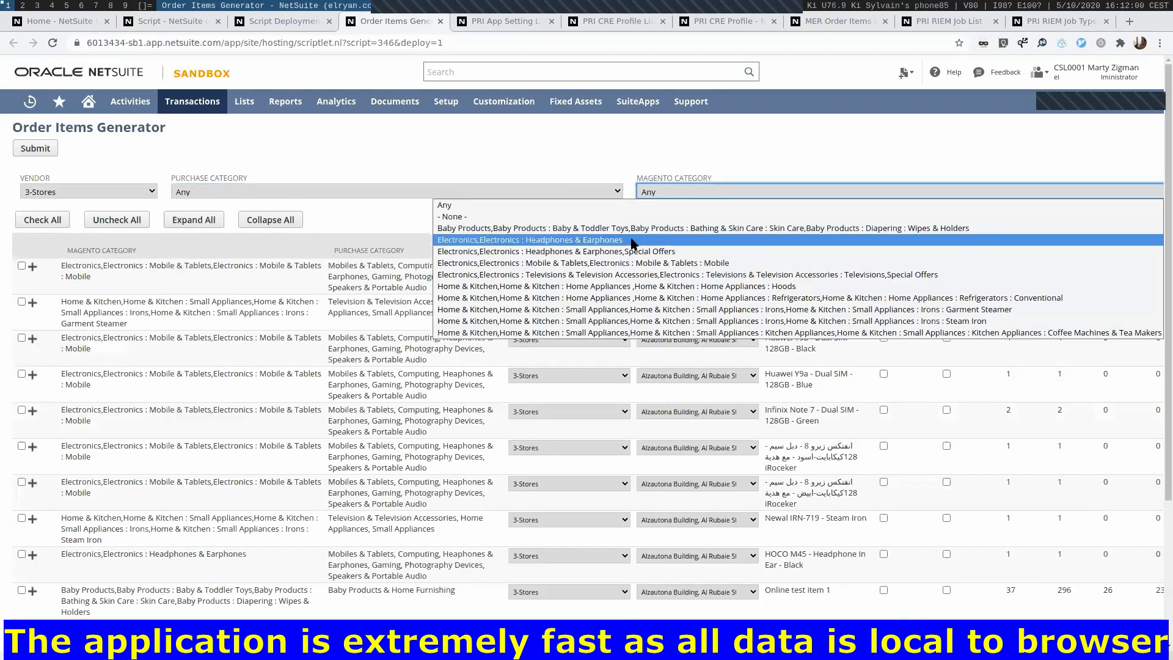
pyautogui.click(647, 228)
pyautogui.click(682, 193)
pyautogui.click(649, 251)
pyautogui.click(662, 194)
pyautogui.click(635, 286)
pyautogui.click(665, 194)
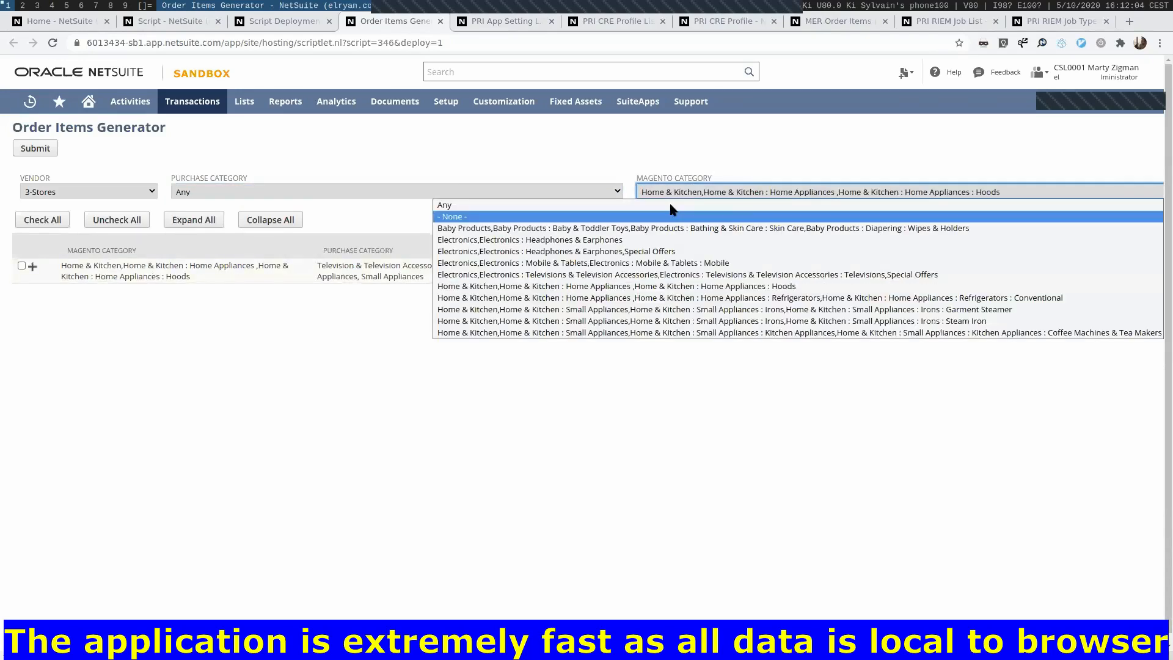
pyautogui.click(639, 309)
pyautogui.click(679, 190)
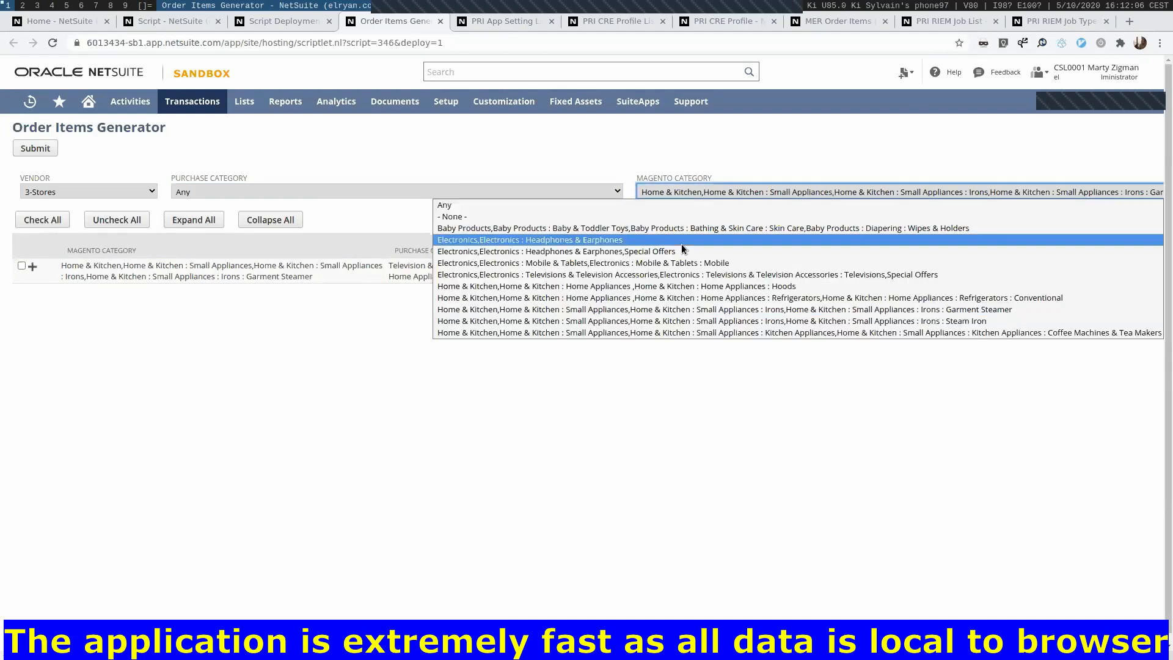
pyautogui.click(646, 206)
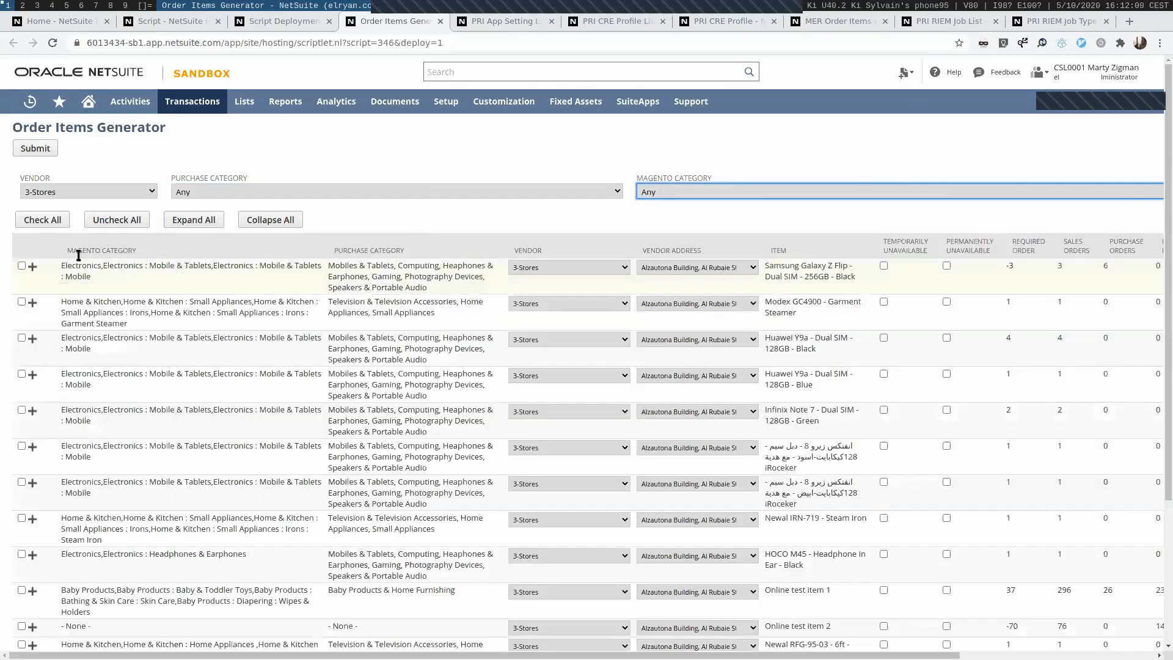
# Step: Expand the details of the Samsung Galaxy Z Flip, Modex GC4900 and black Huawei Y9a lines
pyautogui.click(33, 267)
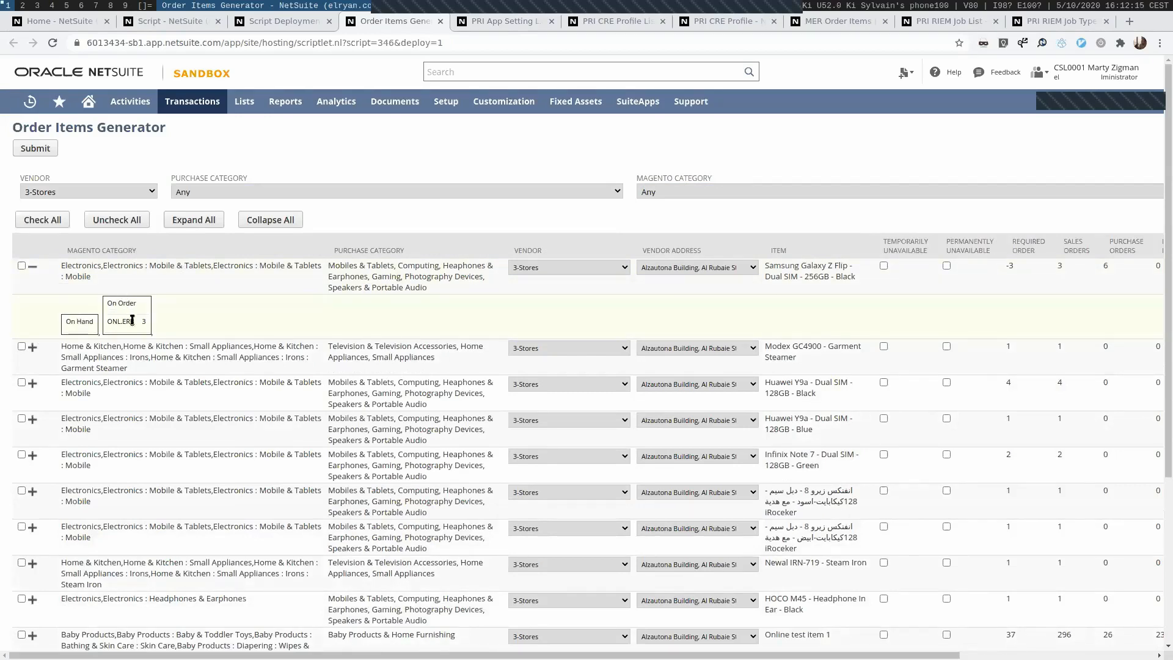
pyautogui.click(32, 346)
pyautogui.click(31, 428)
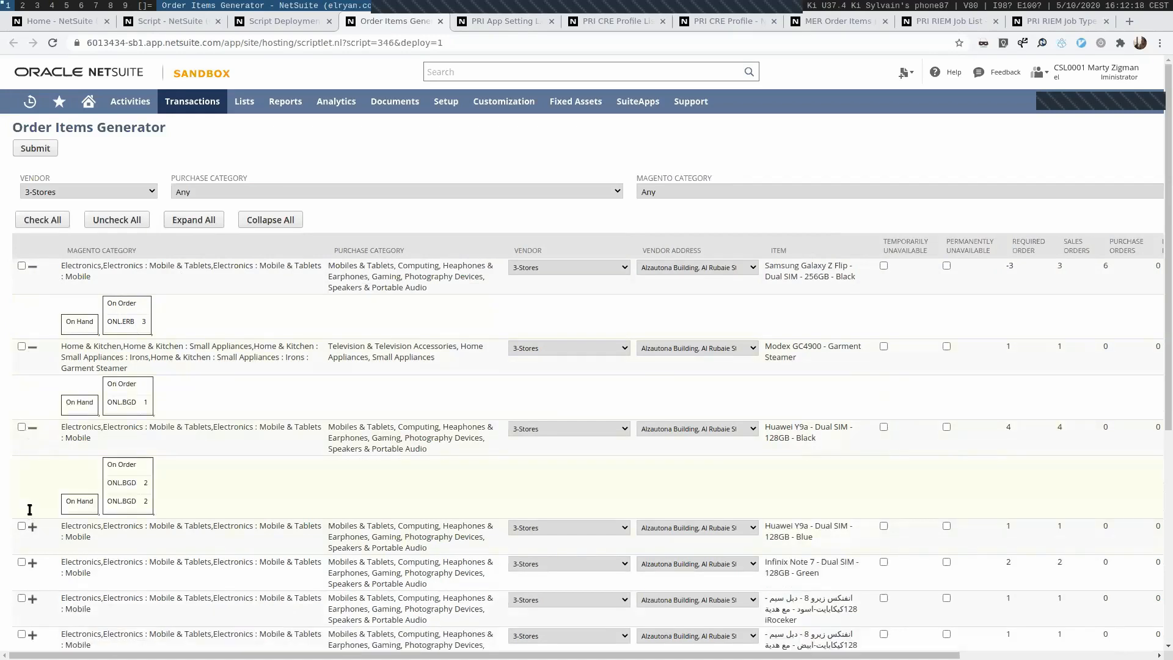
# Step: Expand the details of all items and examine the on-hand and on-order quantities by location, especially for Online test item 1
pyautogui.click(180, 227)
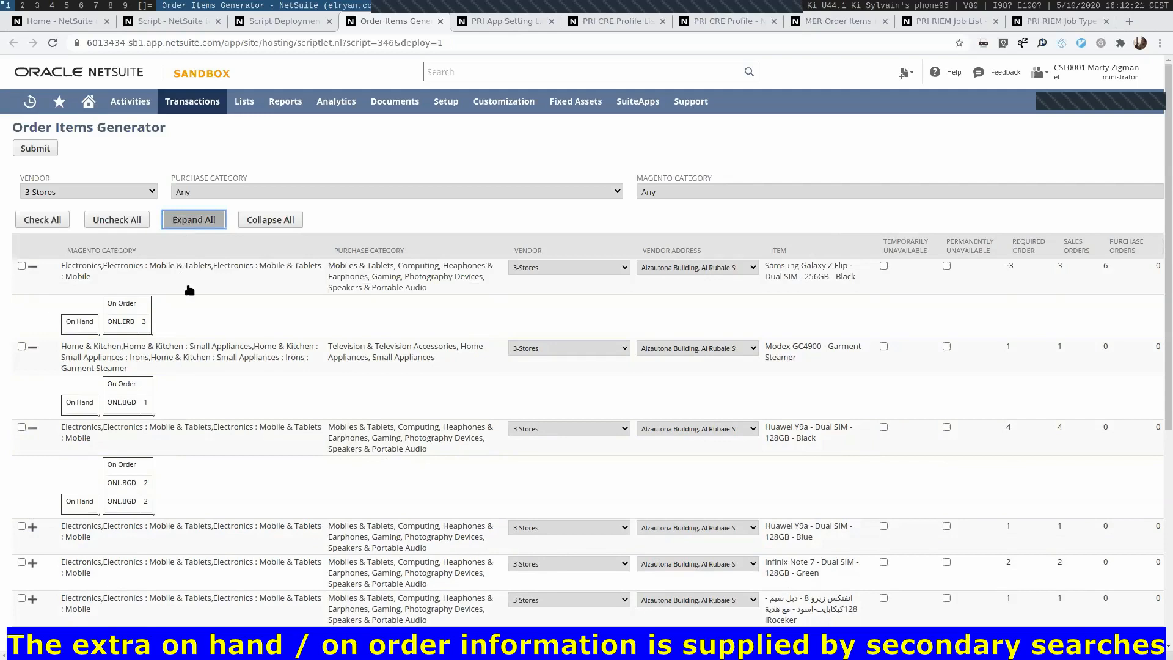
pyautogui.scroll(-3, 176, 300)
pyautogui.scroll(-10, 178, 312)
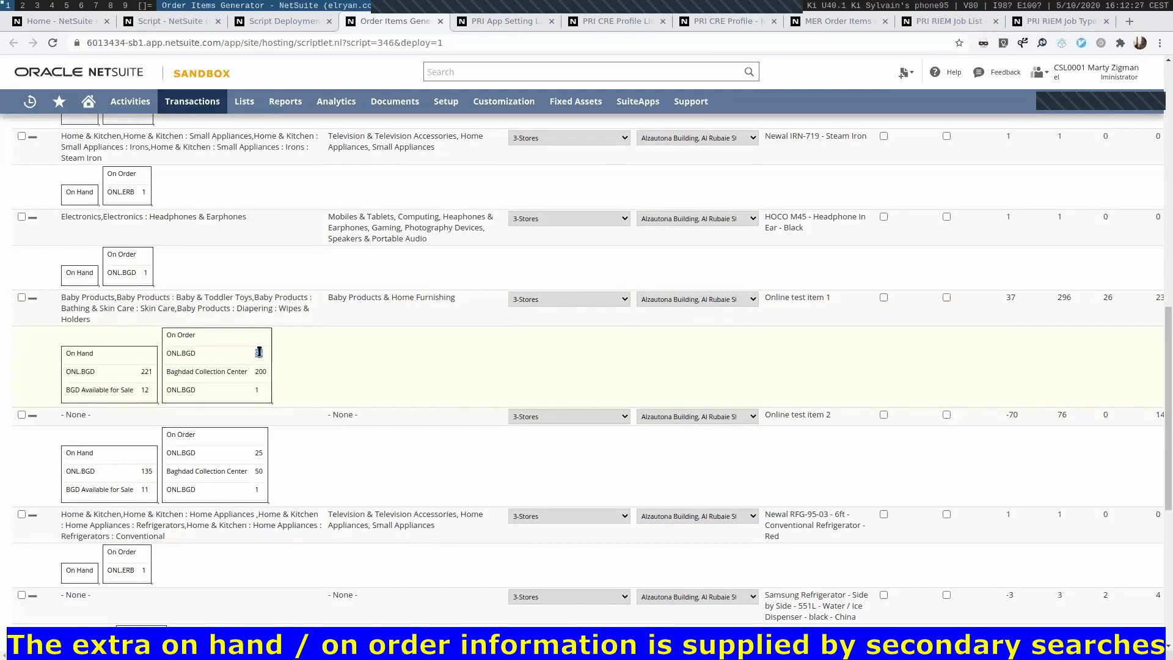
pyautogui.click(142, 369)
pyautogui.click(92, 370)
pyautogui.scroll(-4, 118, 464)
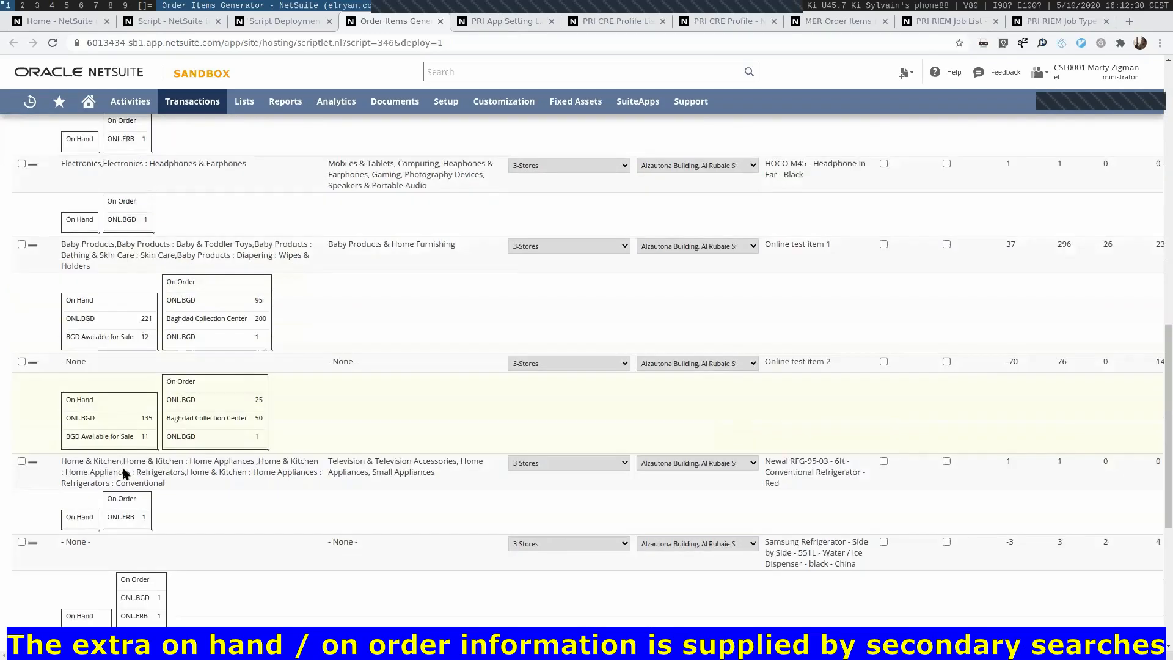
pyautogui.scroll(7, 118, 465)
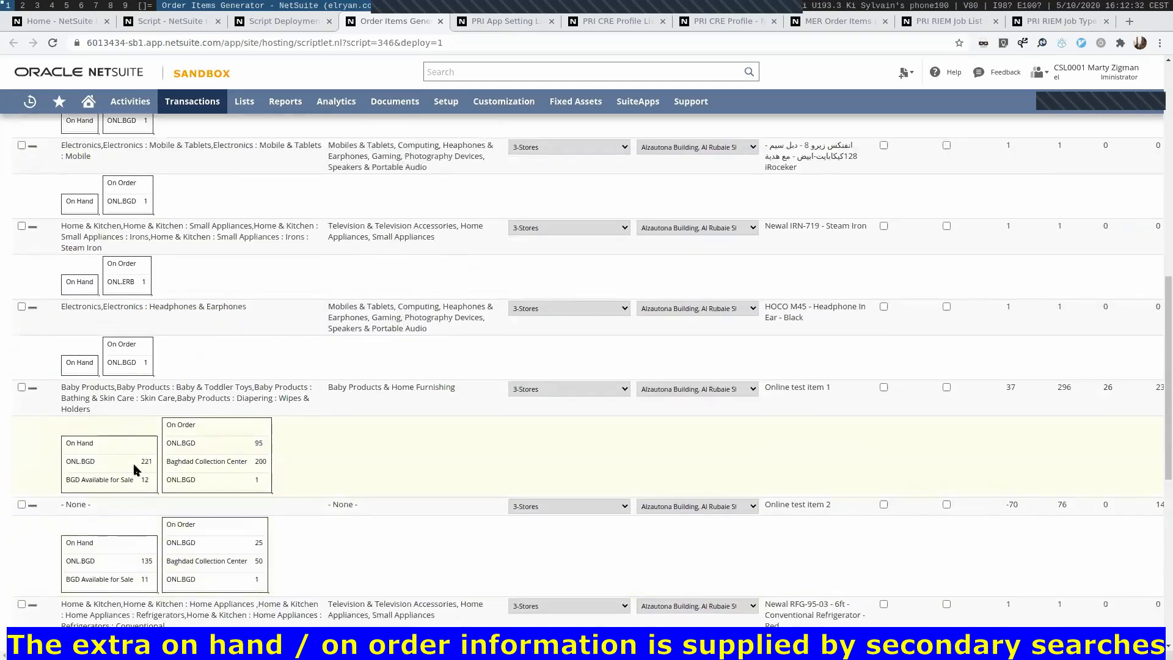
pyautogui.scroll(10, 146, 419)
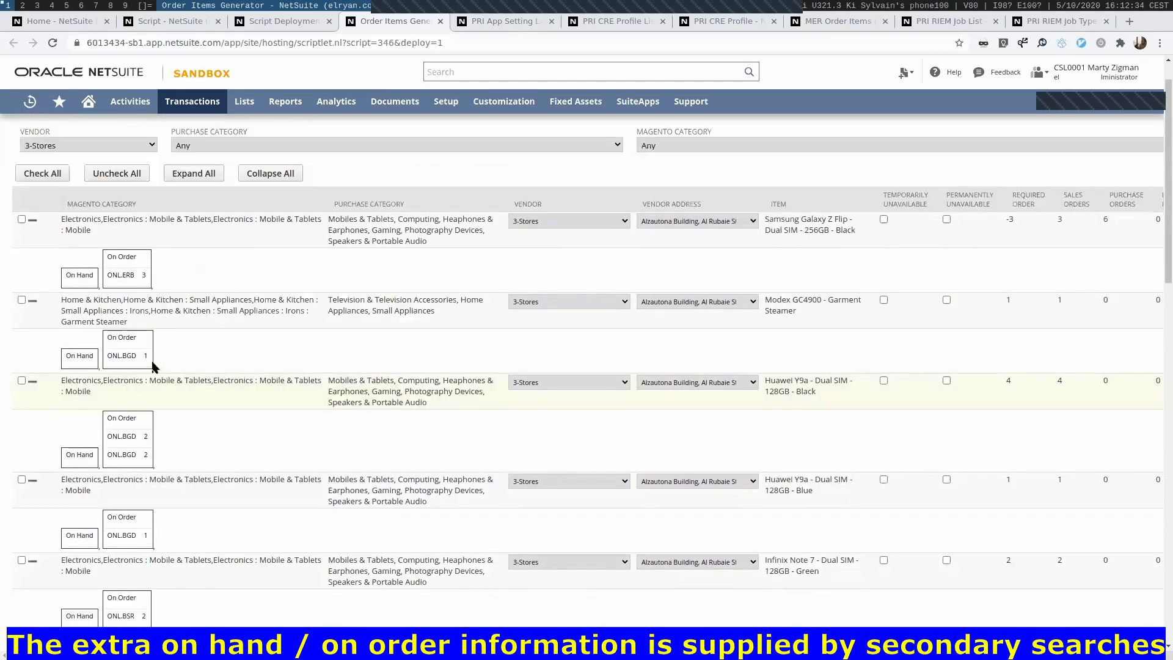
# Step: Collapse the details of all items and review the quantity, rate and total columns
pyautogui.click(256, 225)
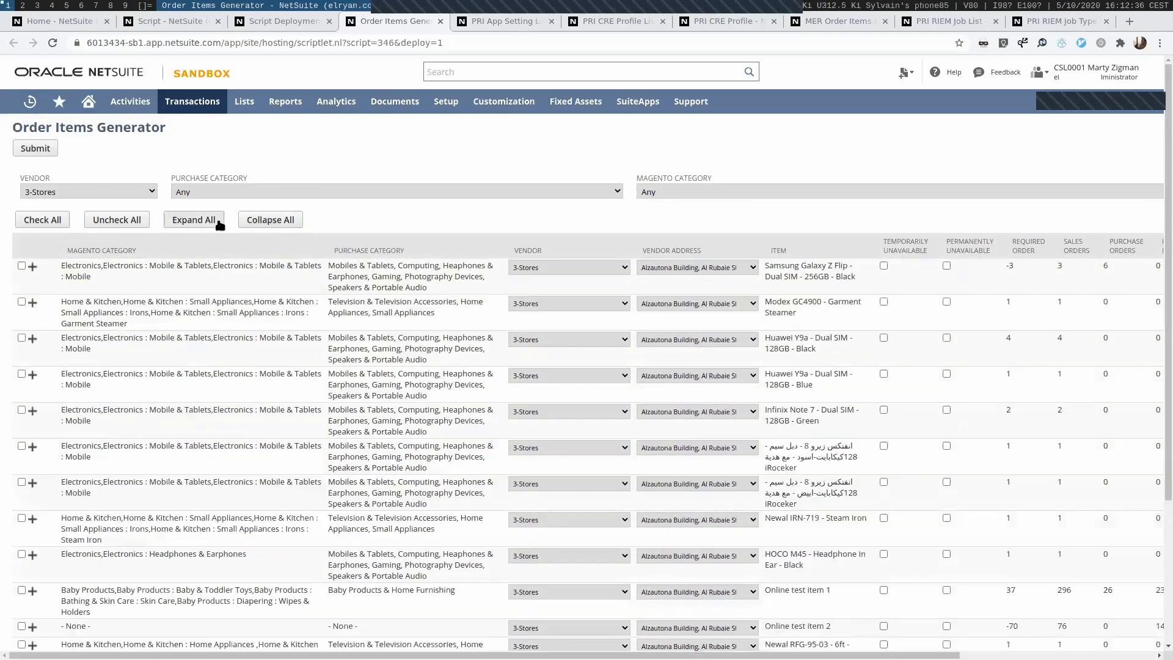
pyautogui.click(211, 224)
pyautogui.click(267, 222)
pyautogui.hscroll(5, 581, 390)
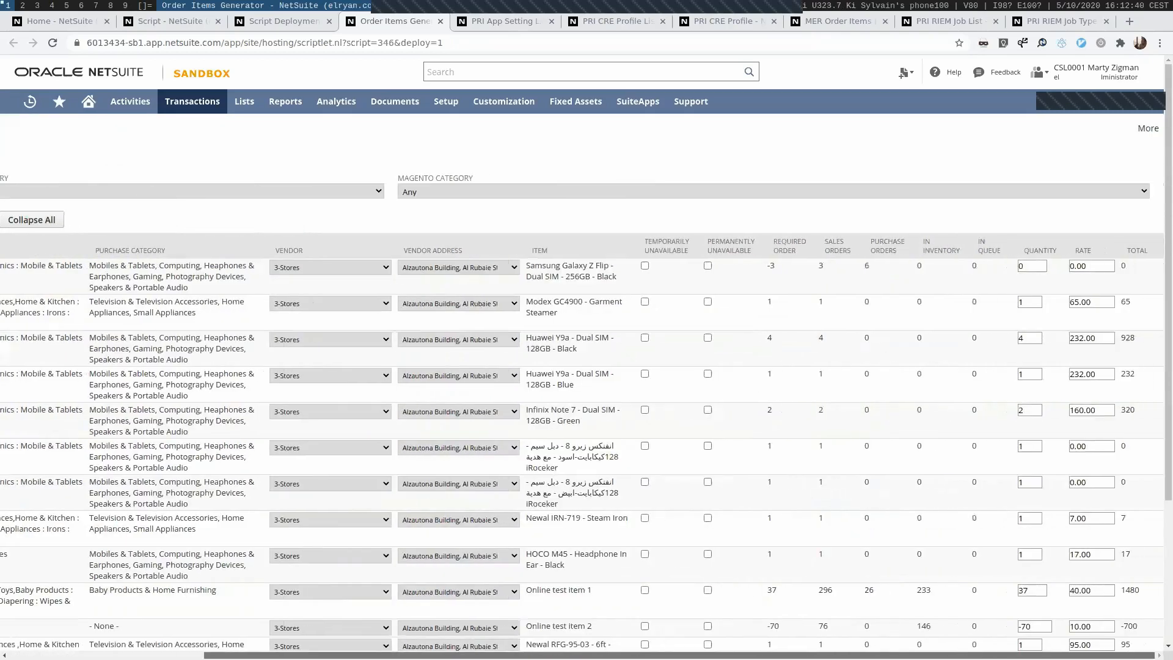
pyautogui.hscroll(-5, 424, 559)
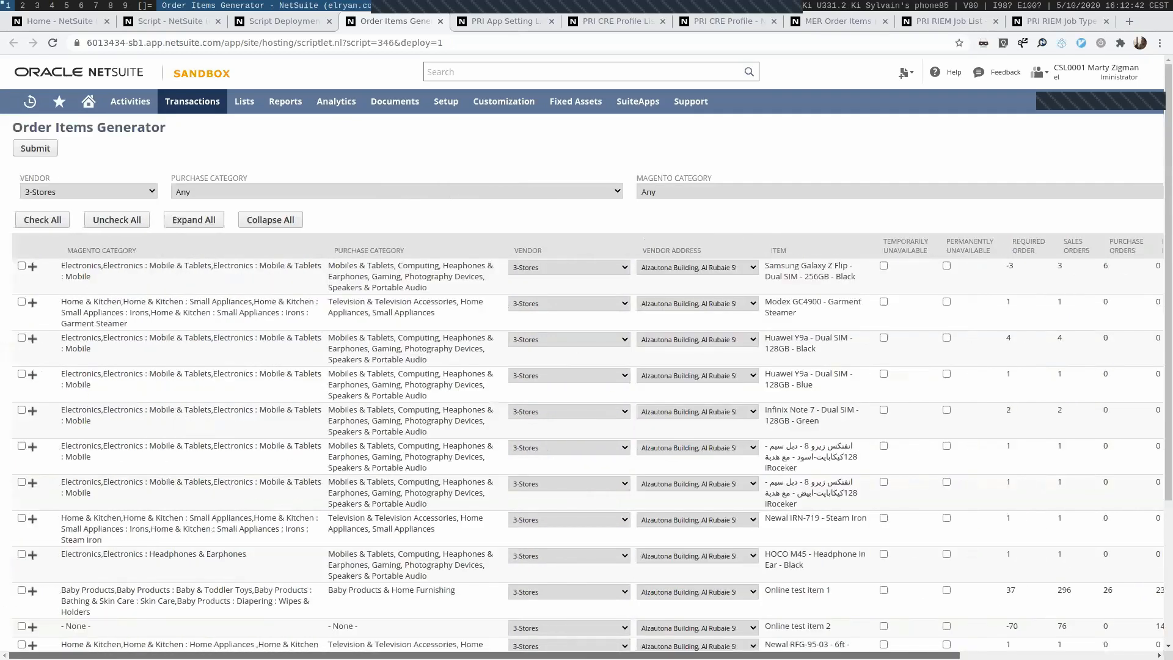
# Step: Change the vendor of the Modex GC4900 garment steamer line to Al Doha Showroom and then to Abu Afif Sweets
pyautogui.click(567, 303)
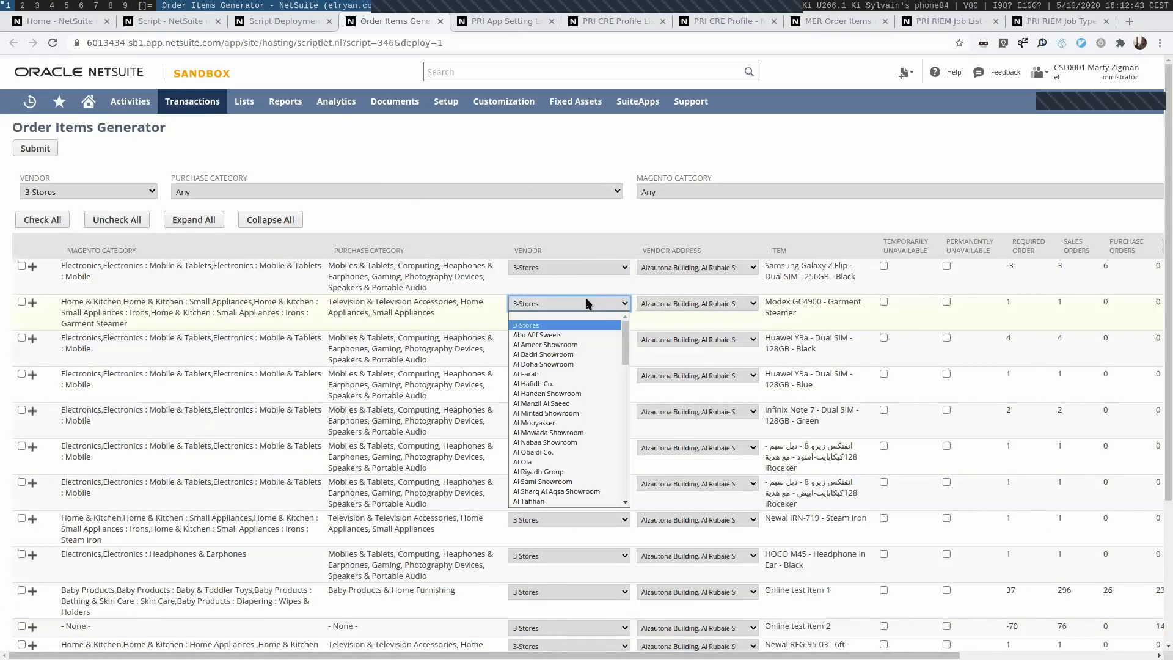
pyautogui.click(567, 365)
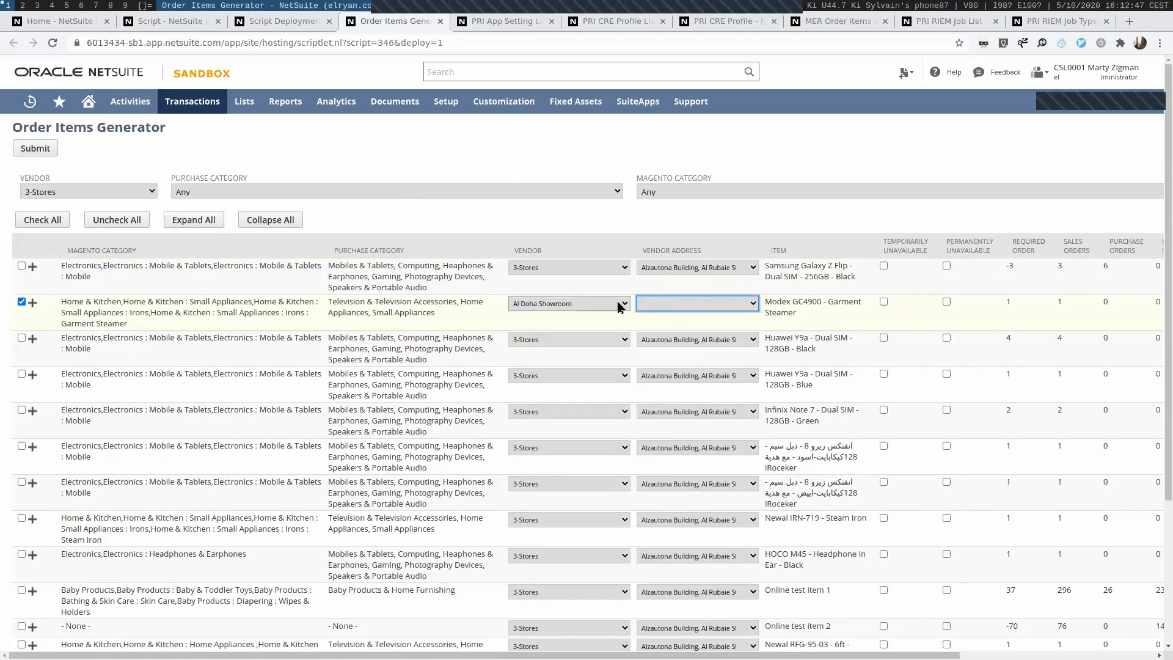
pyautogui.click(620, 304)
pyautogui.click(600, 337)
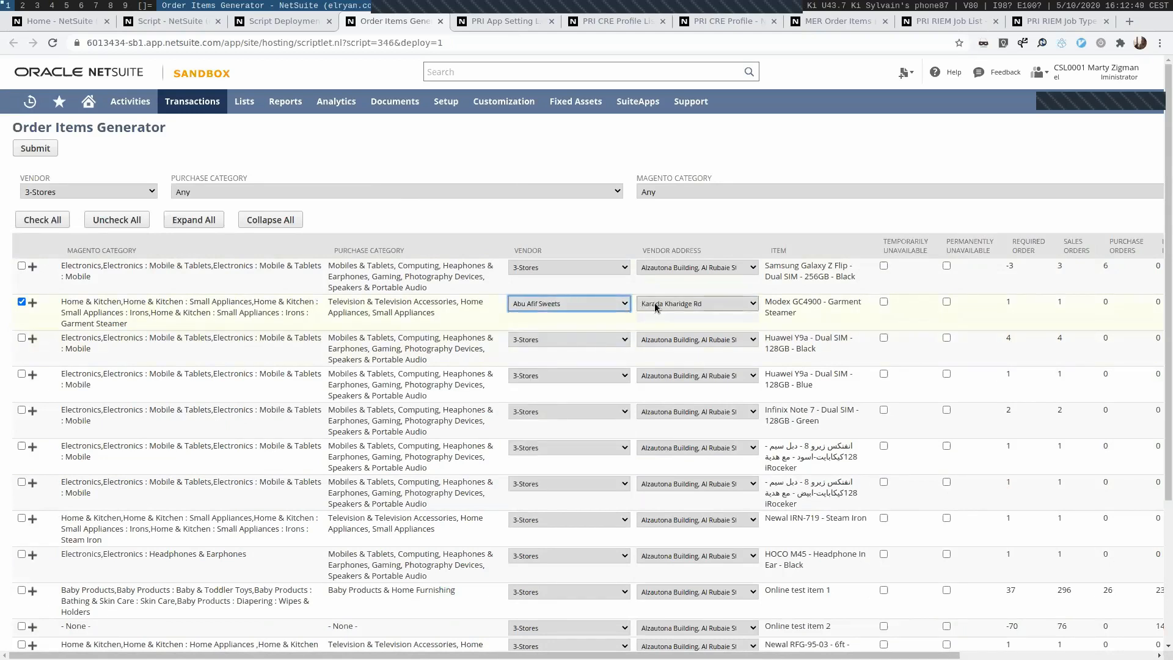
pyautogui.click(608, 272)
pyautogui.click(606, 273)
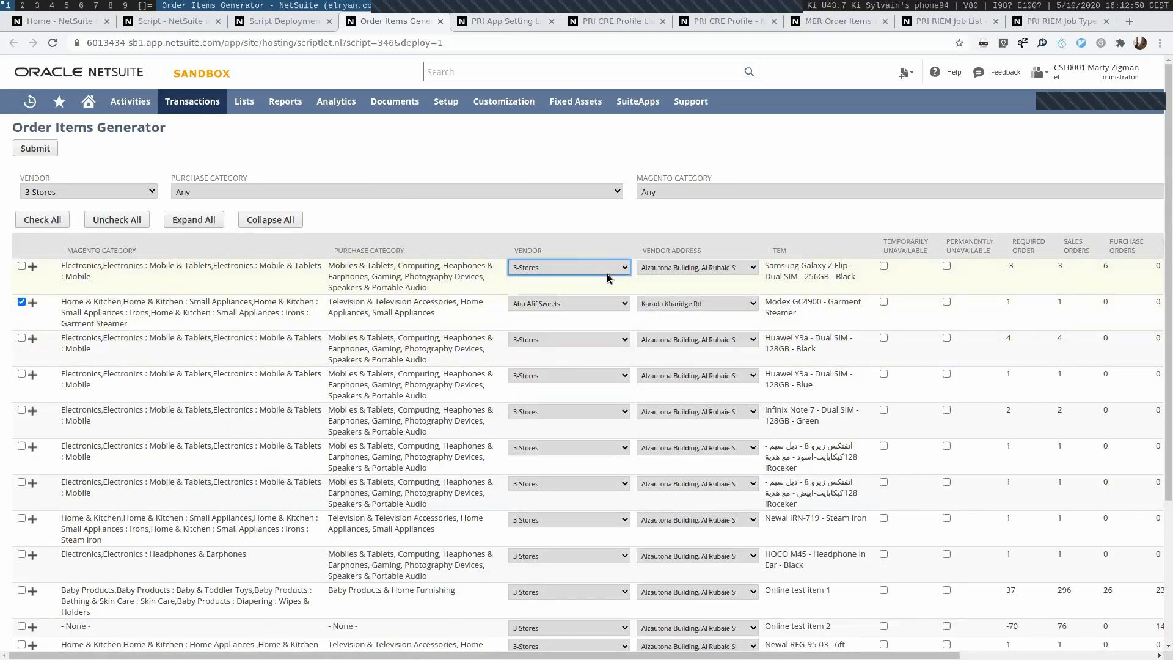
# Step: Set the vendor of the Modex GC4900 garment steamer line to 3-Stores with its vendor address
pyautogui.click(607, 304)
pyautogui.click(593, 320)
pyautogui.click(657, 305)
pyautogui.click(662, 305)
# Step: Set the vendor of the Huawei Y9a 128GB Black line to Abu Afif Sweets with its vendor address
pyautogui.click(602, 339)
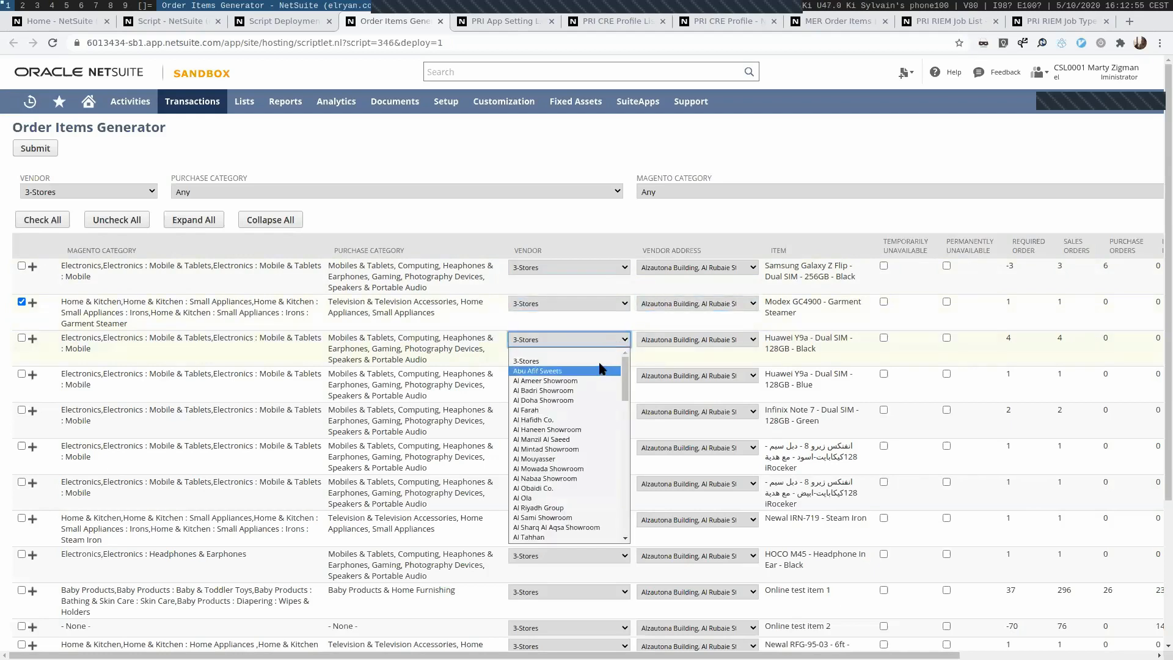
pyautogui.click(599, 369)
pyautogui.click(650, 339)
pyautogui.click(672, 352)
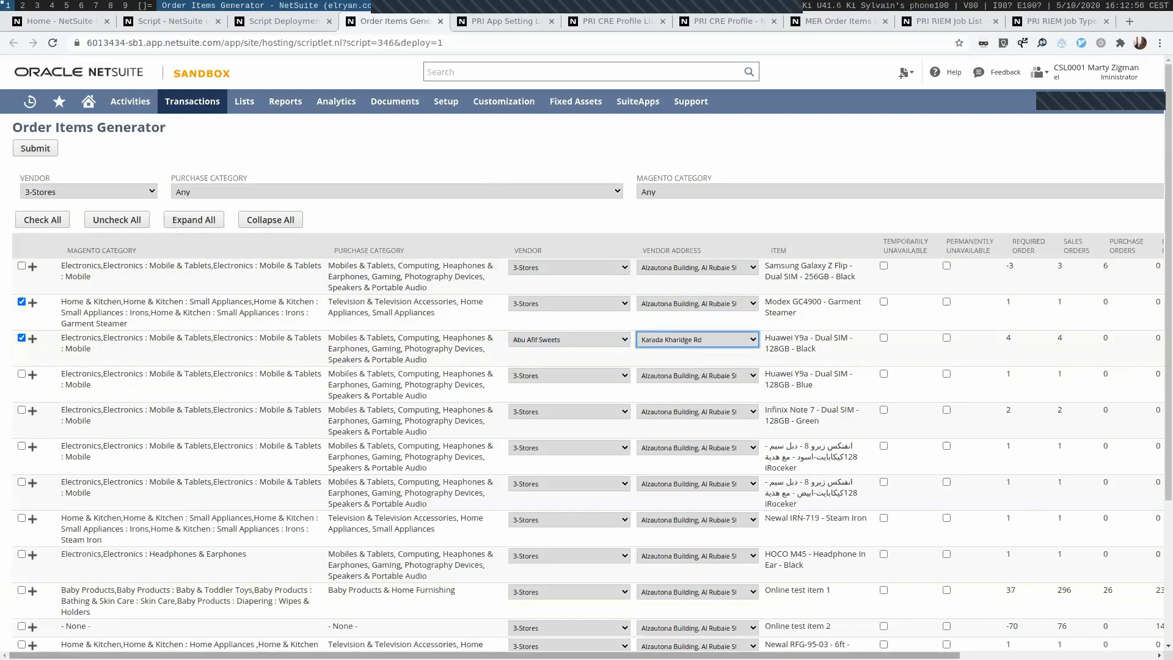
# Step: Check the quantity and total of the Huawei Y9a 128GB Black line, and submit the selected order lines
pyautogui.hscroll(8, 838, 433)
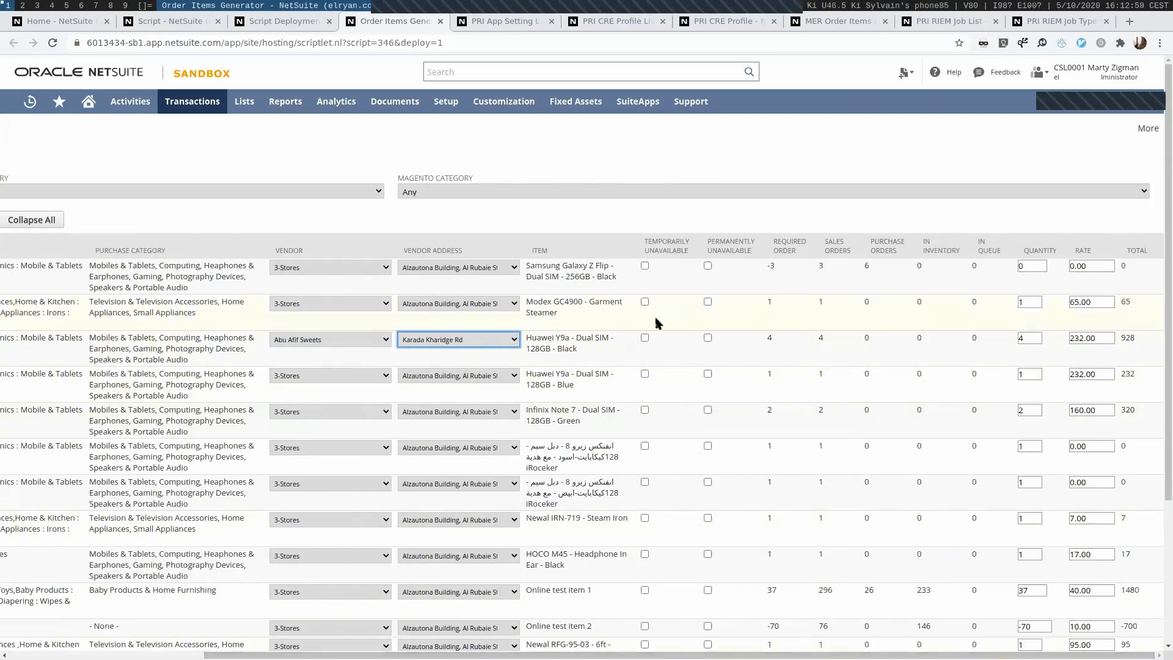
pyautogui.click(1037, 340)
pyautogui.click(464, 340)
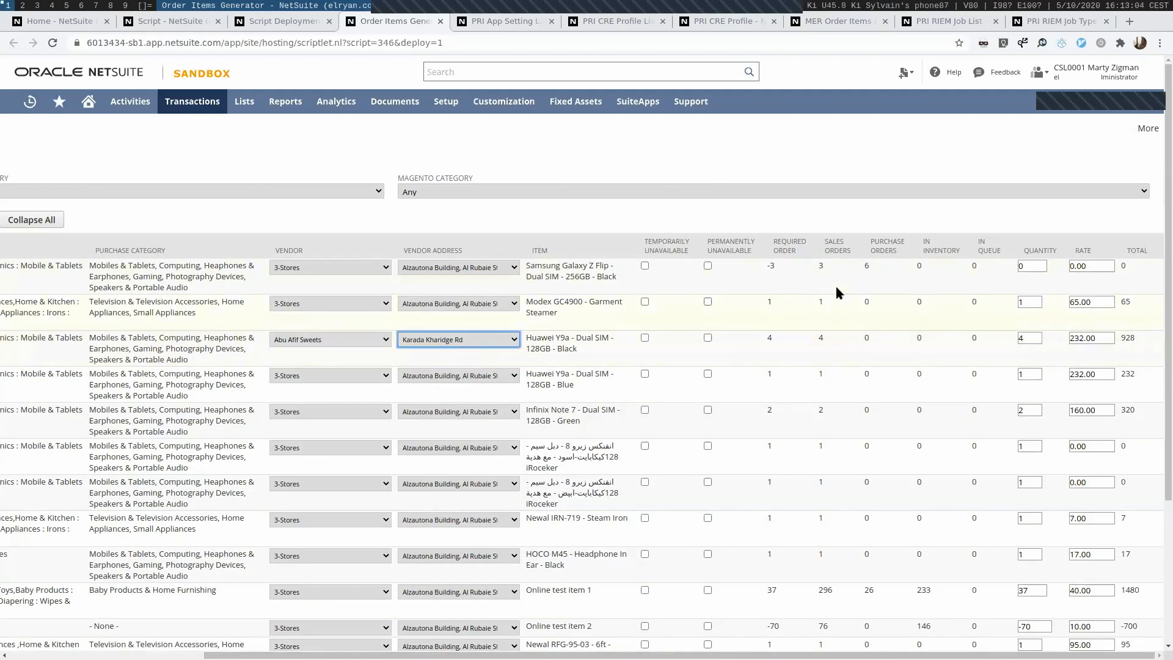
pyautogui.click(1037, 340)
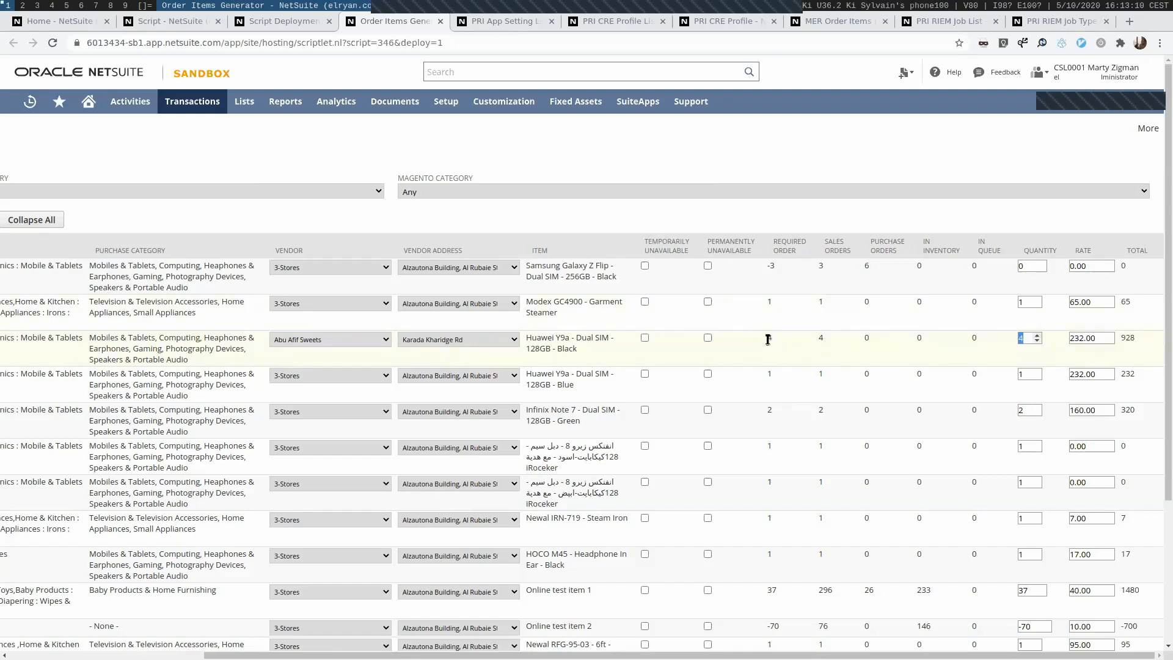
pyautogui.doubleClick(1127, 338)
pyautogui.hscroll(-4, 581, 392)
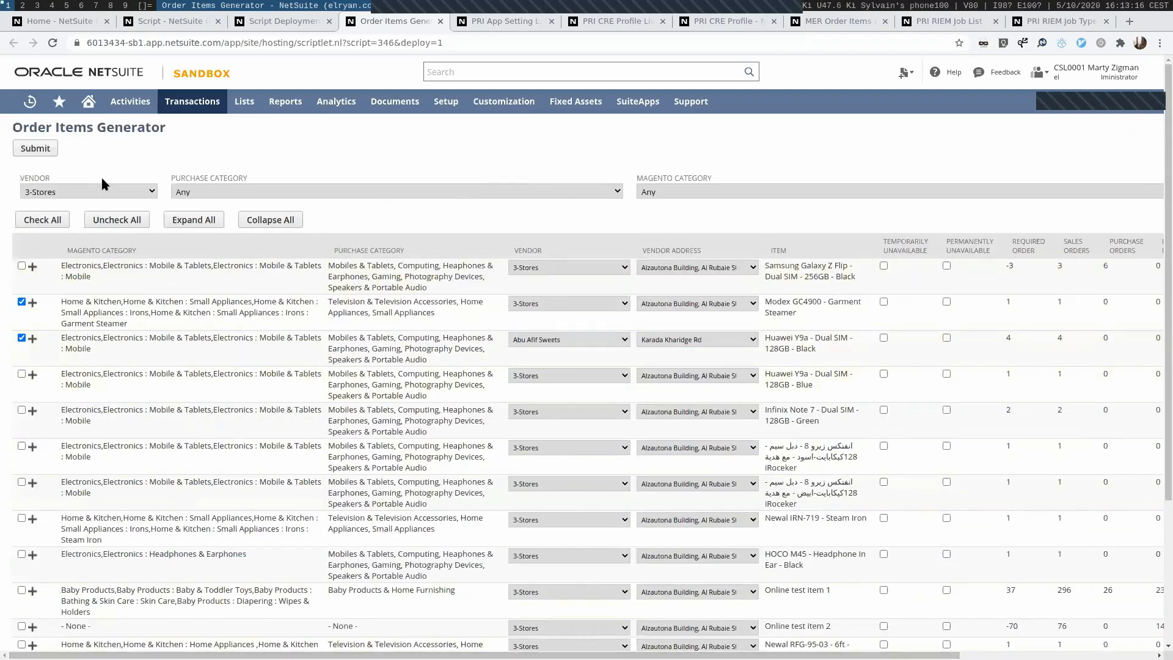
pyautogui.click(41, 149)
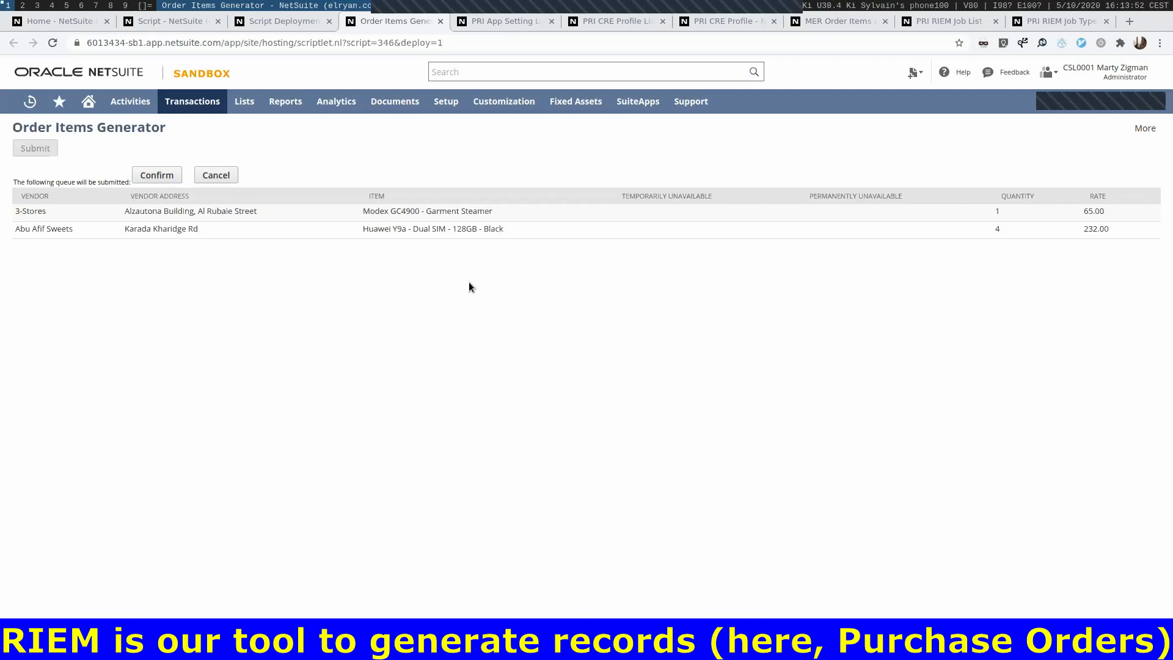
# Step: Confirm the queued purchase order lines and review the CSV file of the newest job in the RIEM job list
pyautogui.click(163, 177)
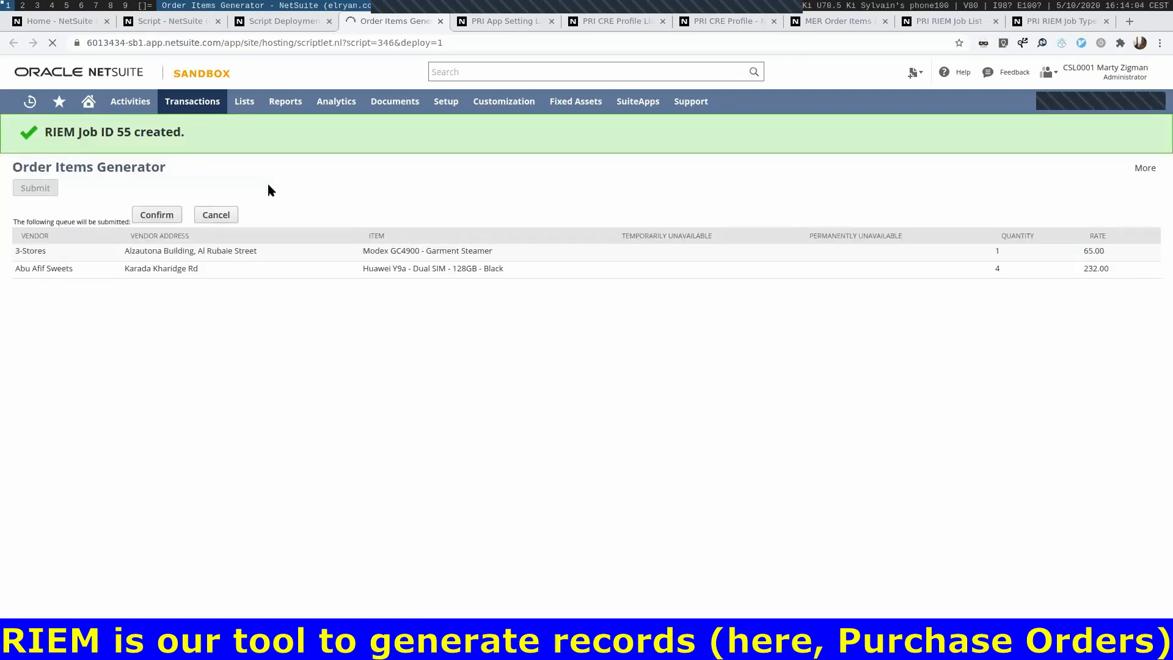
pyautogui.click(951, 23)
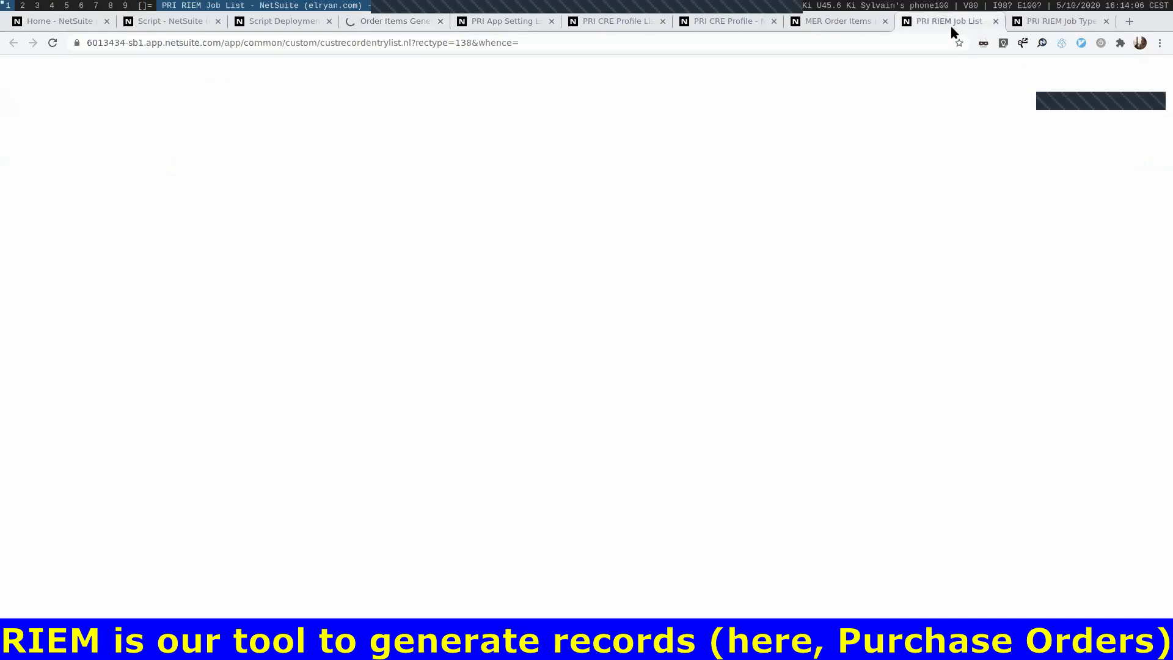
pyautogui.click(184, 220)
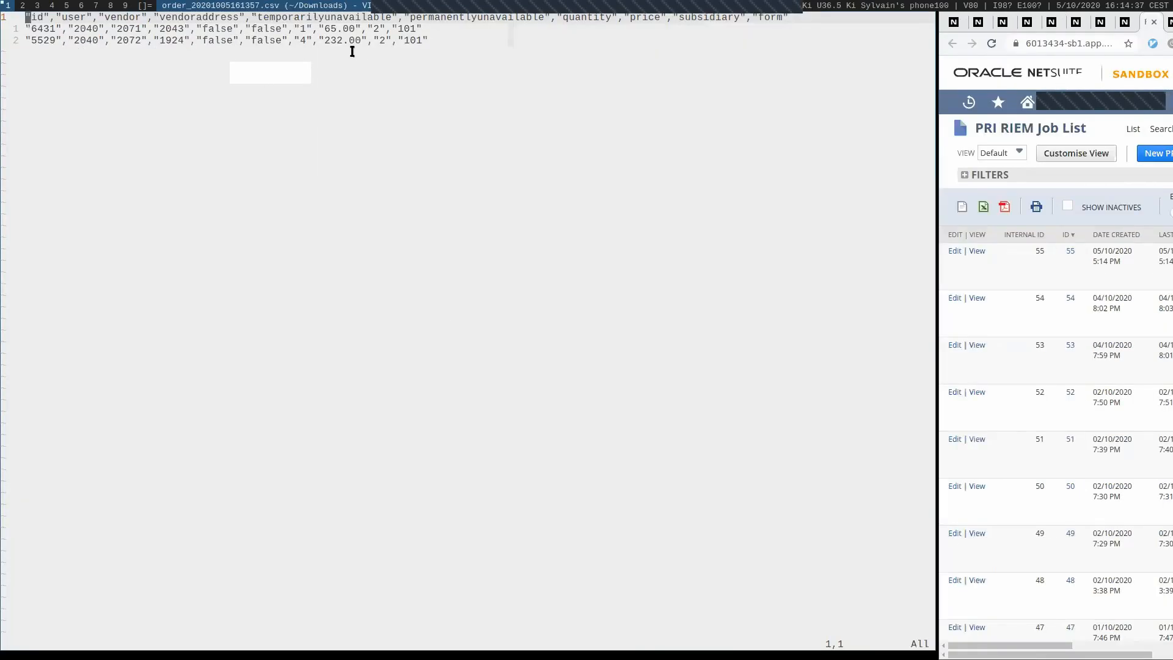
pyautogui.write(':q')
pyautogui.press('Escape')
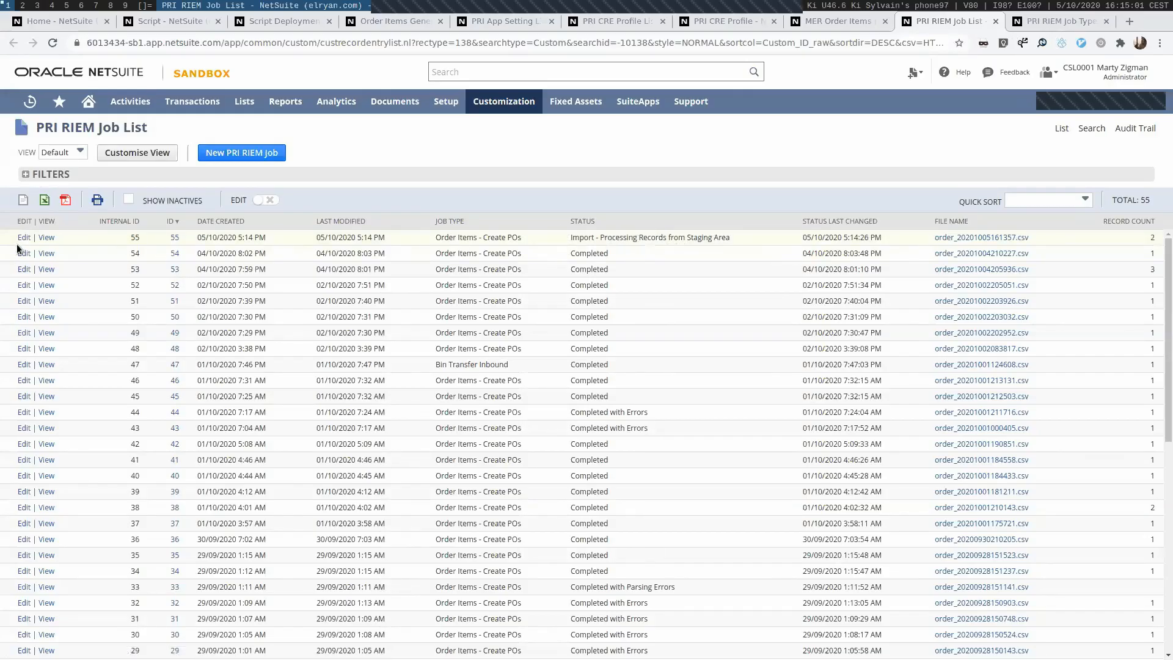
# Step: View the newest Order Items - Create POs job, refresh its imported records, and open the linked purchase order
pyautogui.click(46, 237)
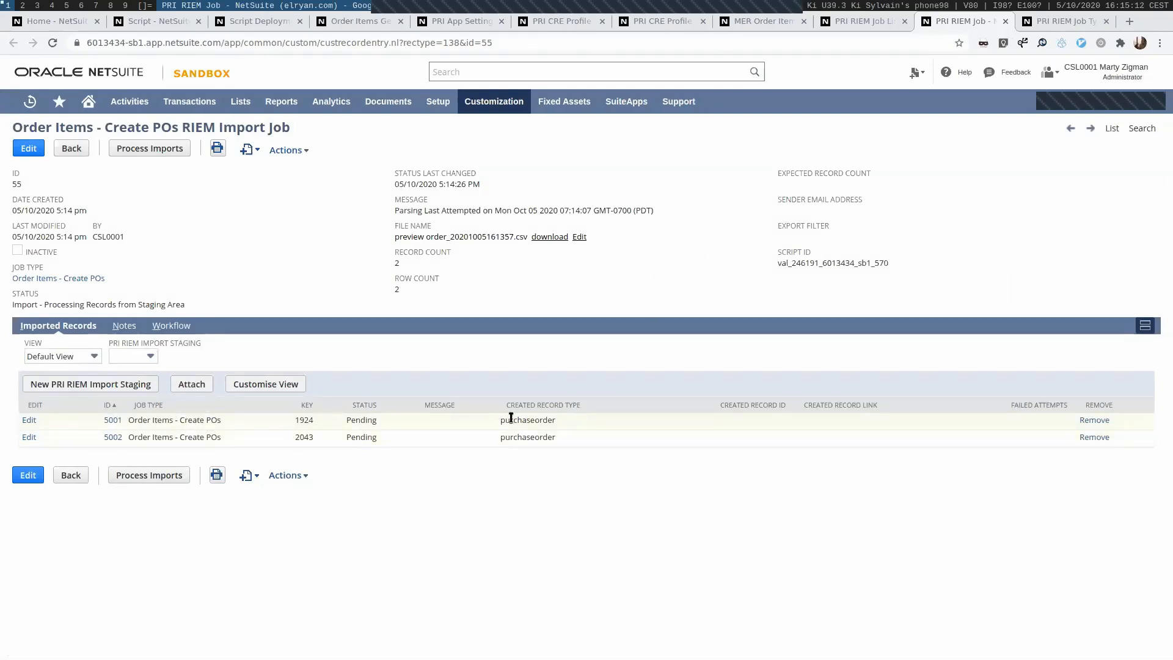
pyautogui.press('F5')
pyautogui.press('F5')
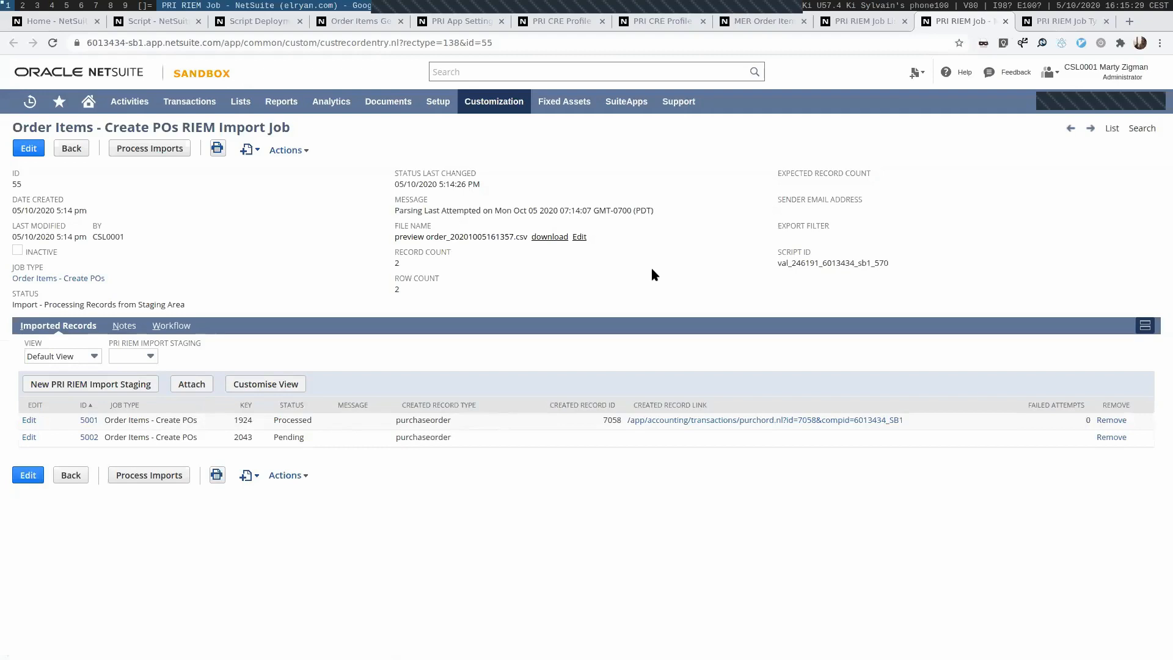
pyautogui.click(693, 420)
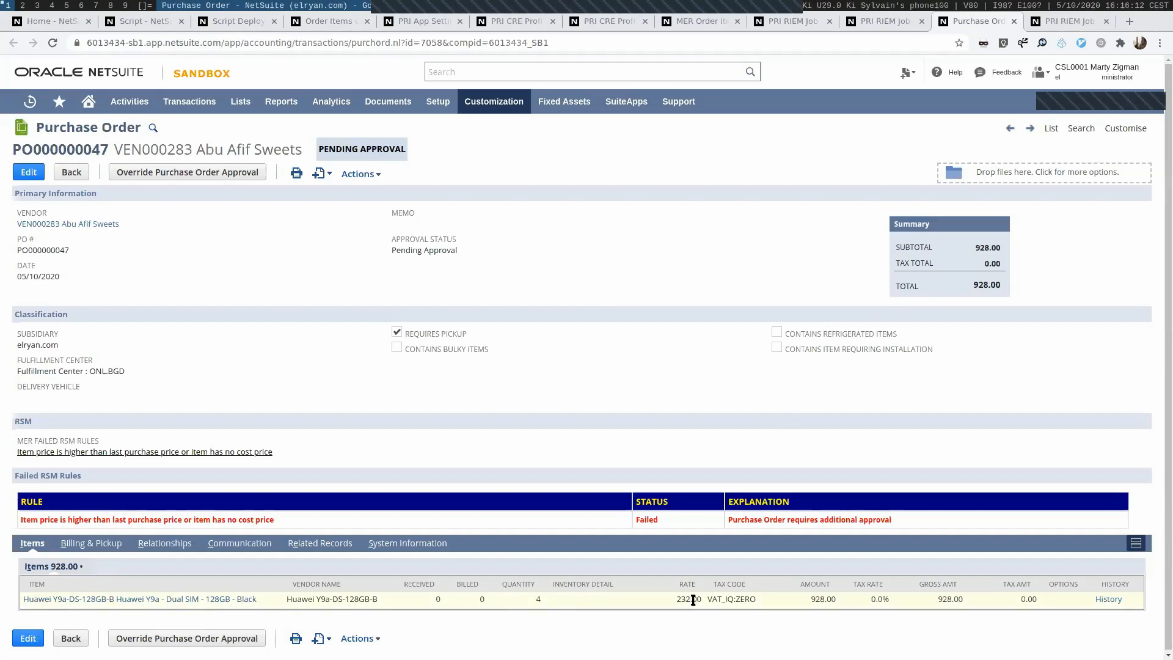
# Step: Check the amount and gross amount of the Huawei Y9a line and the failed RSM rule on the purchase order
pyautogui.doubleClick(823, 599)
pyautogui.doubleClick(948, 599)
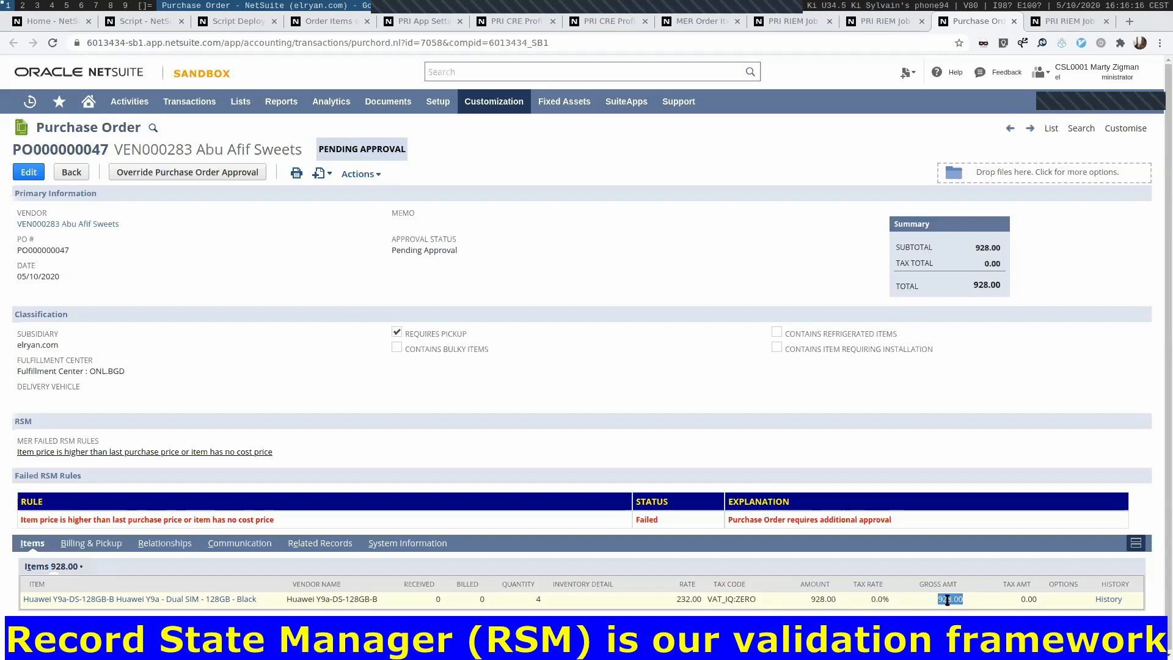
pyautogui.moveTo(94, 520); pyautogui.dragTo(212, 519)
pyautogui.moveTo(130, 519); pyautogui.dragTo(523, 517)
pyautogui.click(820, 518)
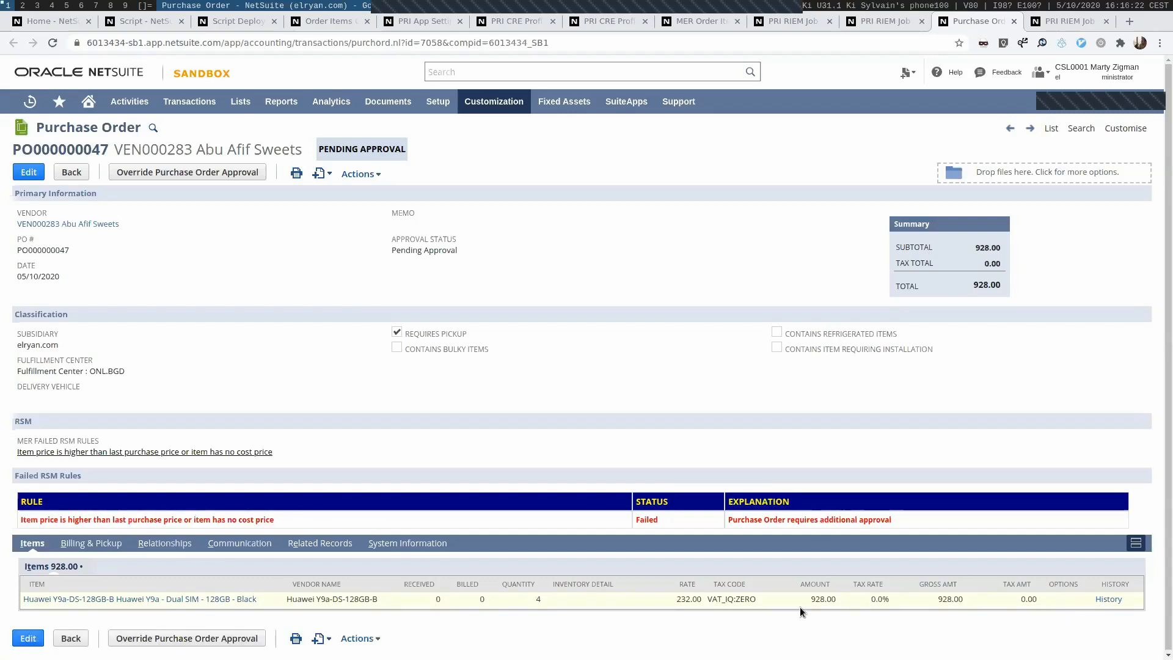
# Step: Review the purchase order's billing and pickup addresses
pyautogui.click(116, 540)
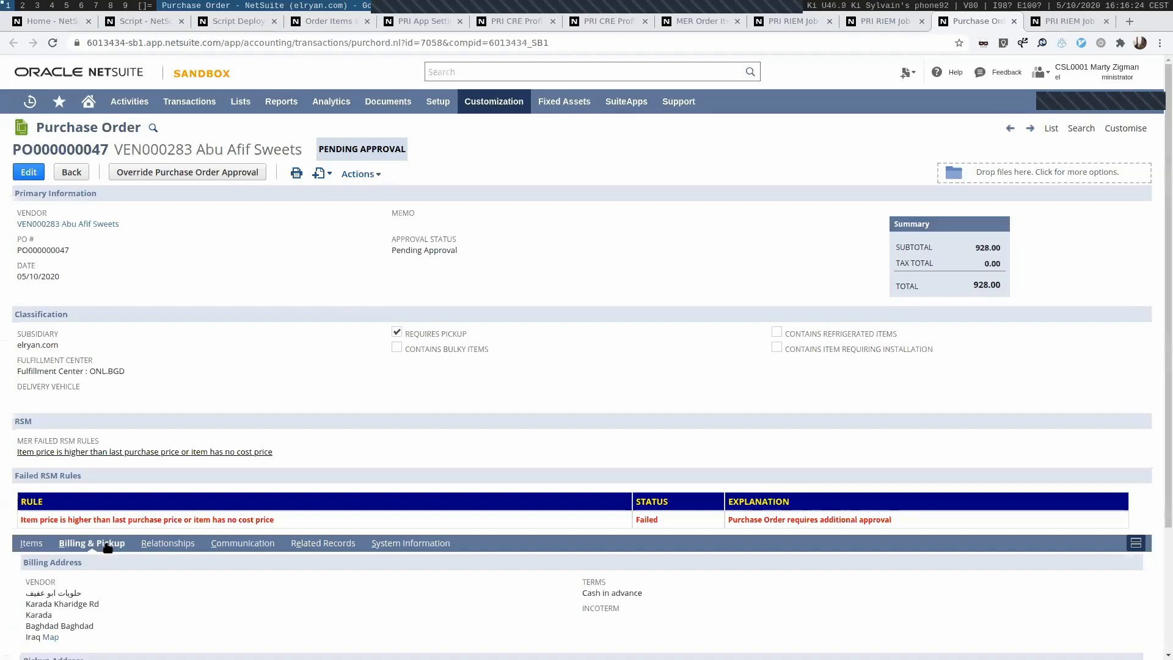
pyautogui.scroll(-2, 177, 511)
pyautogui.scroll(-1, 177, 511)
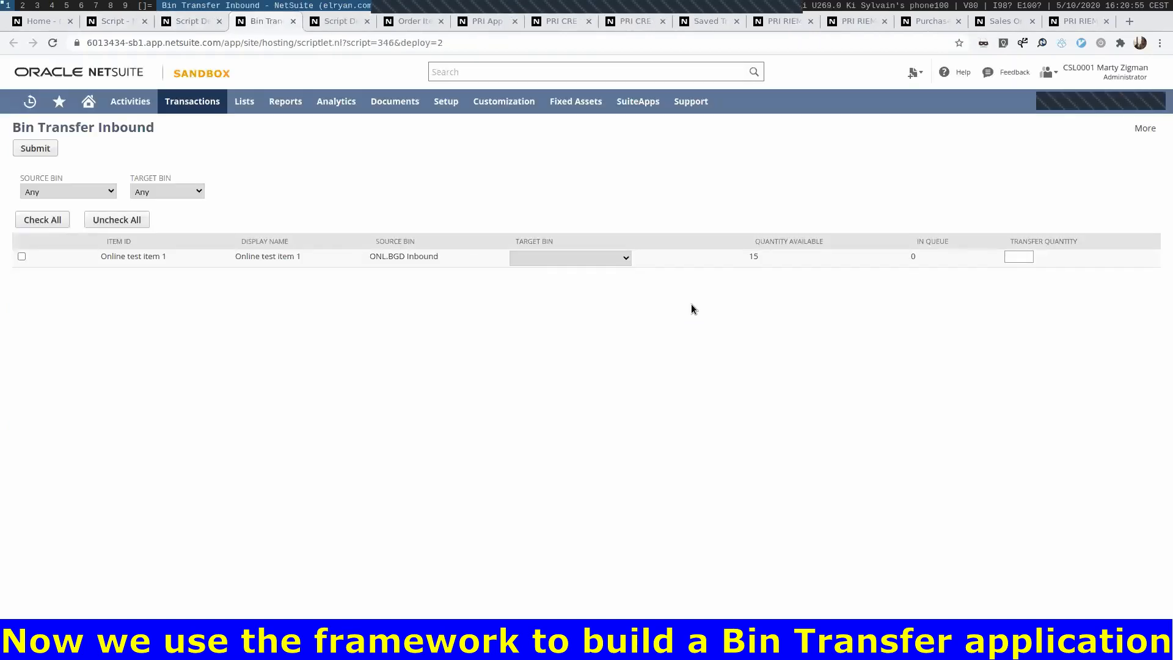
# Step: Reload the Bin Transfer Inbound page with the URL parameter debug=t, and set Online test item 1's target bin to ONL.BGD A2
pyautogui.click(504, 46)
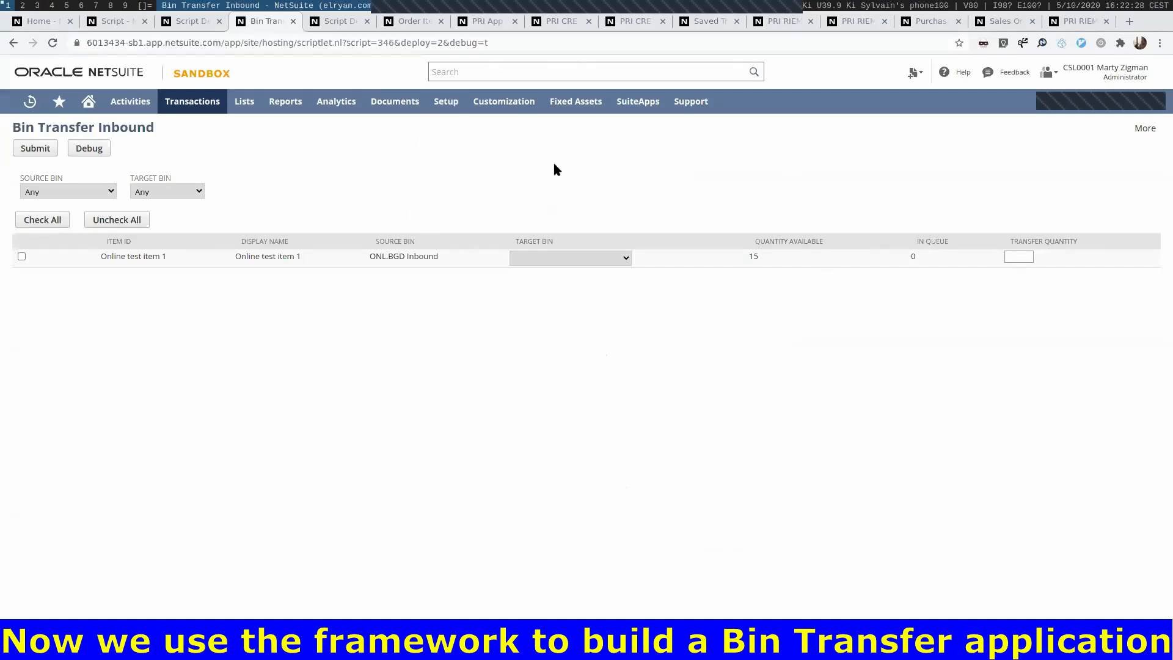
pyautogui.click(558, 260)
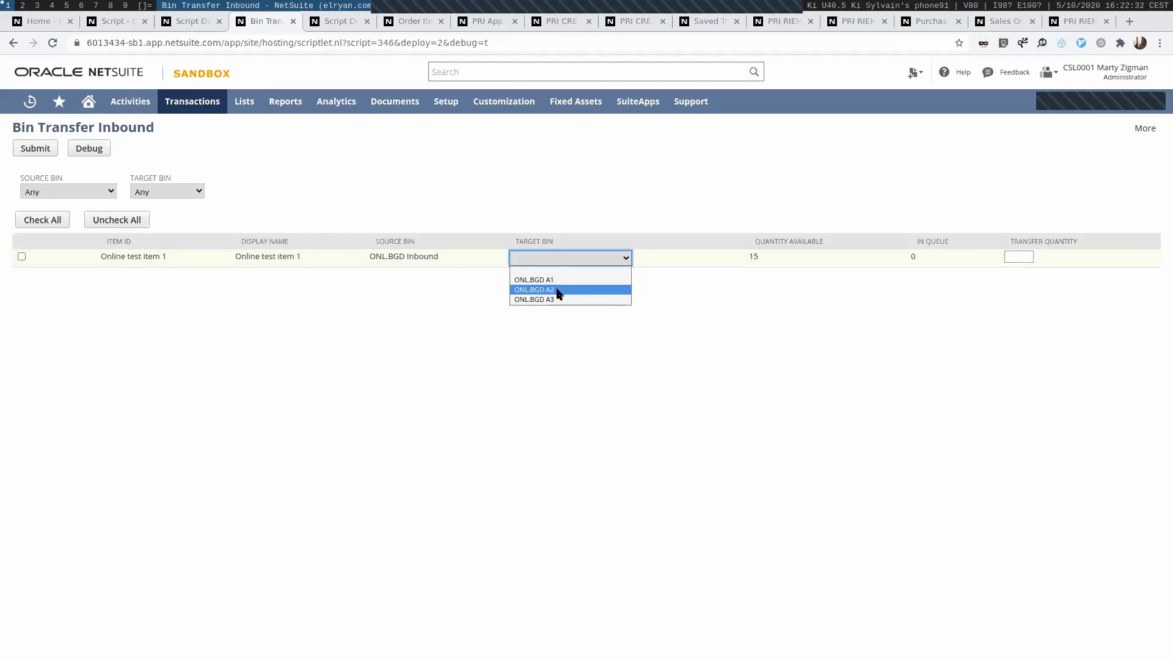
pyautogui.click(558, 290)
# Step: Examine the options of the source bin and target bin filters, leaving both set to Any
pyautogui.click(66, 191)
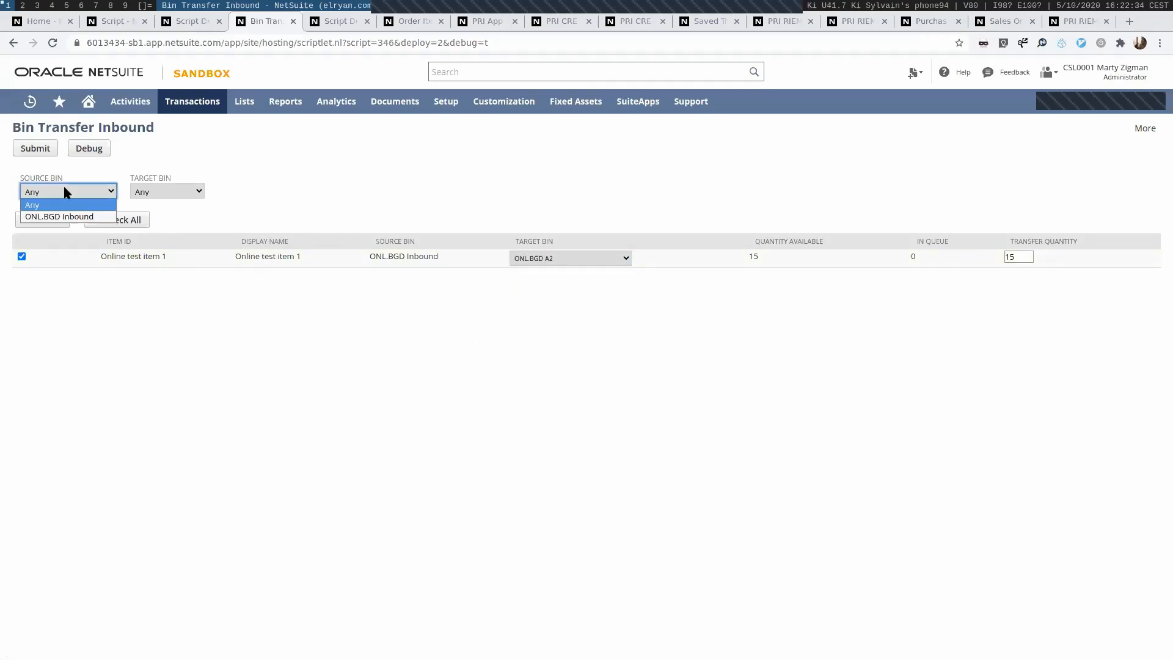
pyautogui.click(66, 192)
pyautogui.click(153, 191)
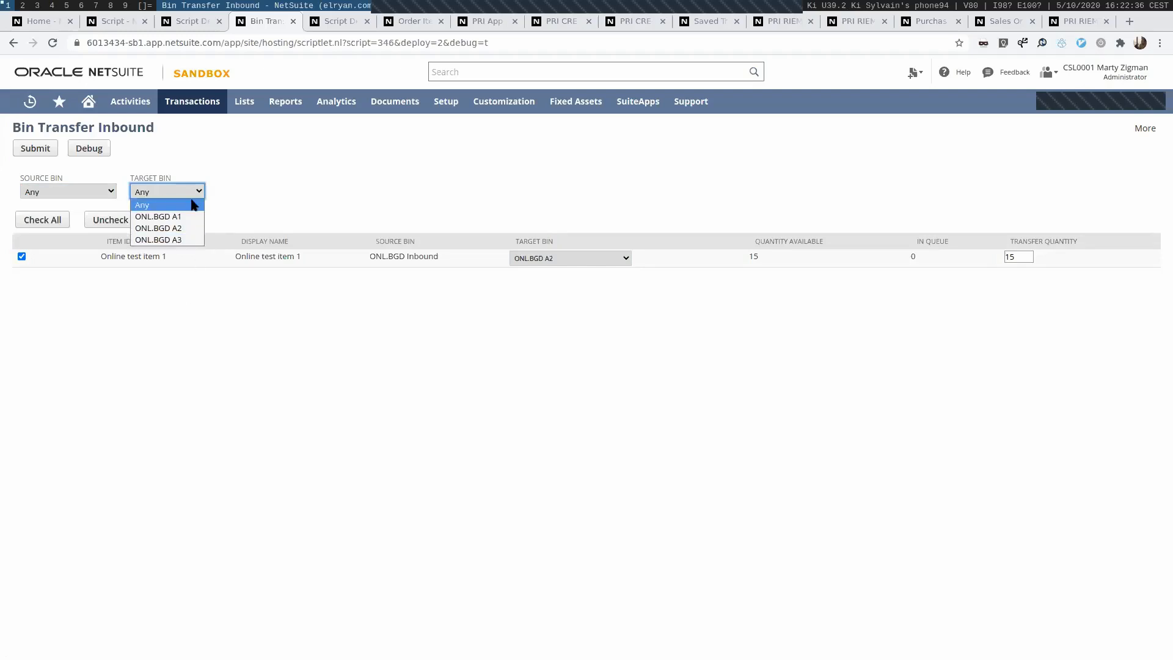
pyautogui.click(175, 197)
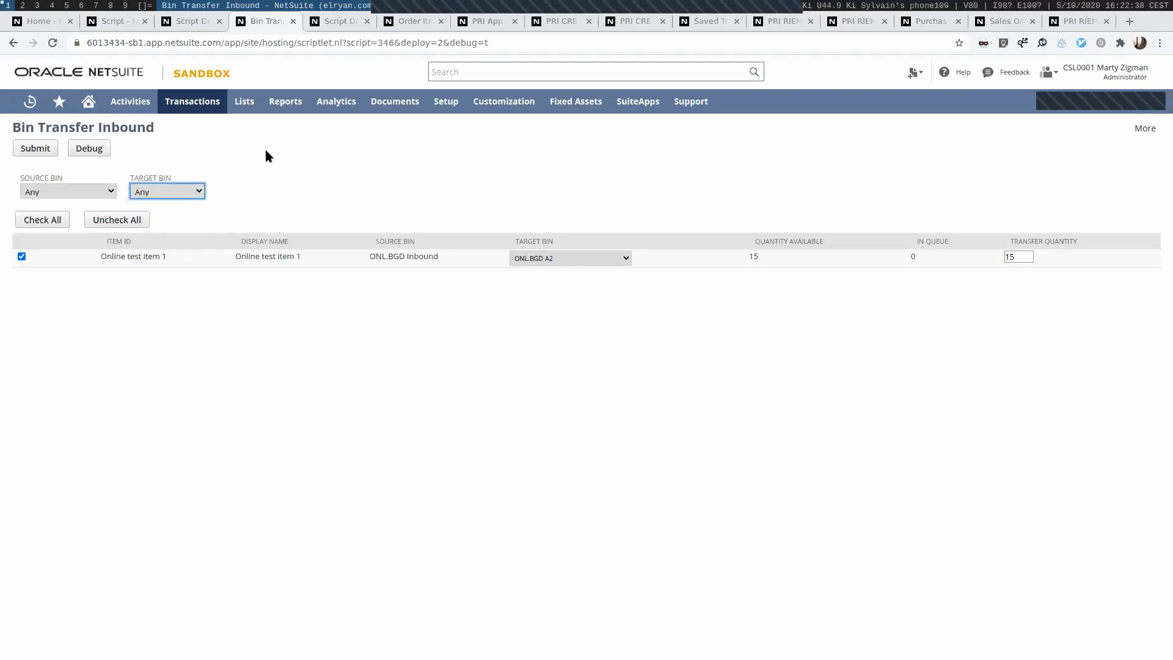
# Step: Set the transfer quantity of Online test item 1 to 9, then submit and confirm the bin transfer
pyautogui.click(1028, 259)
pyautogui.click(32, 150)
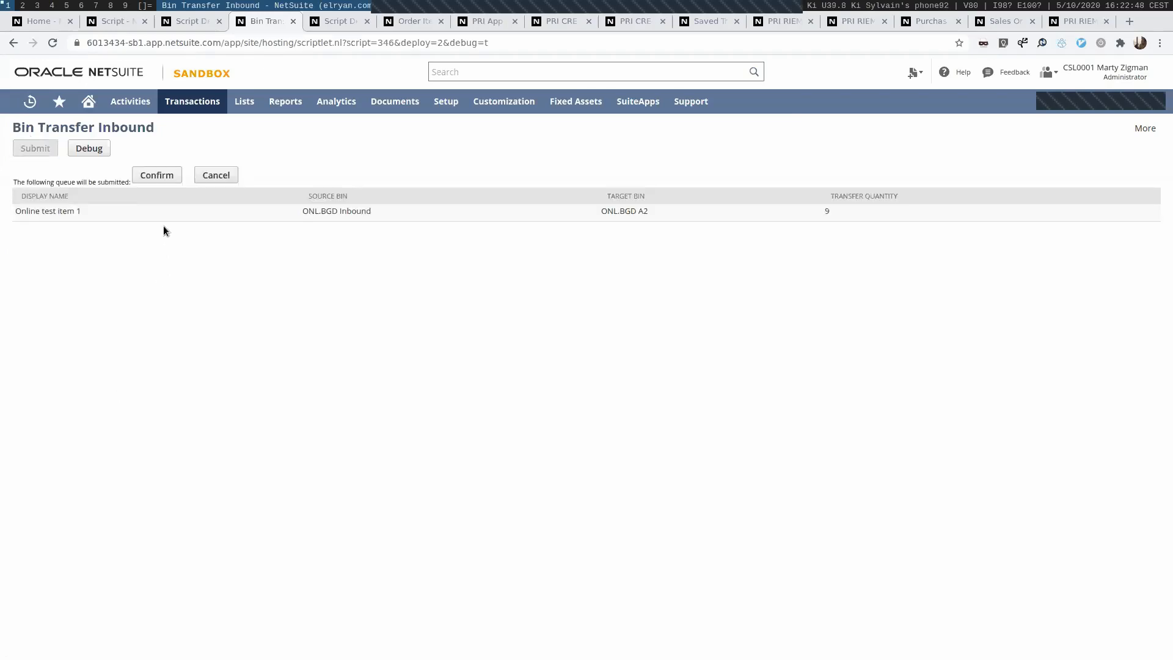
pyautogui.click(157, 175)
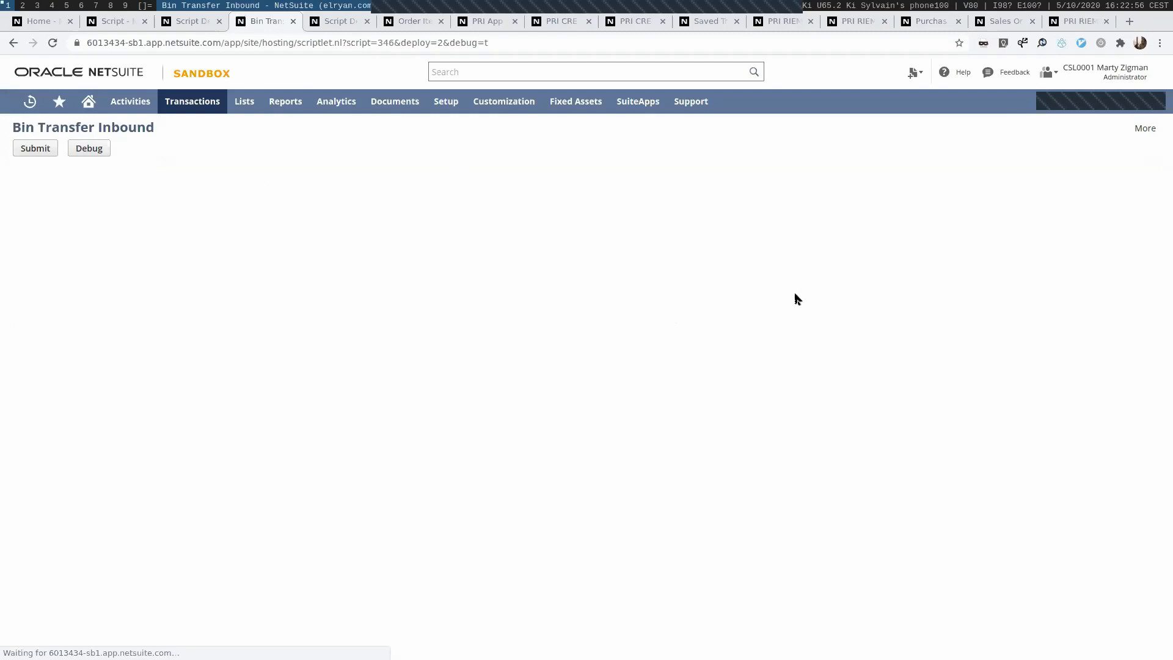
# Step: Check the in-queue and available quantities of Online test item 1
pyautogui.doubleClick(913, 256)
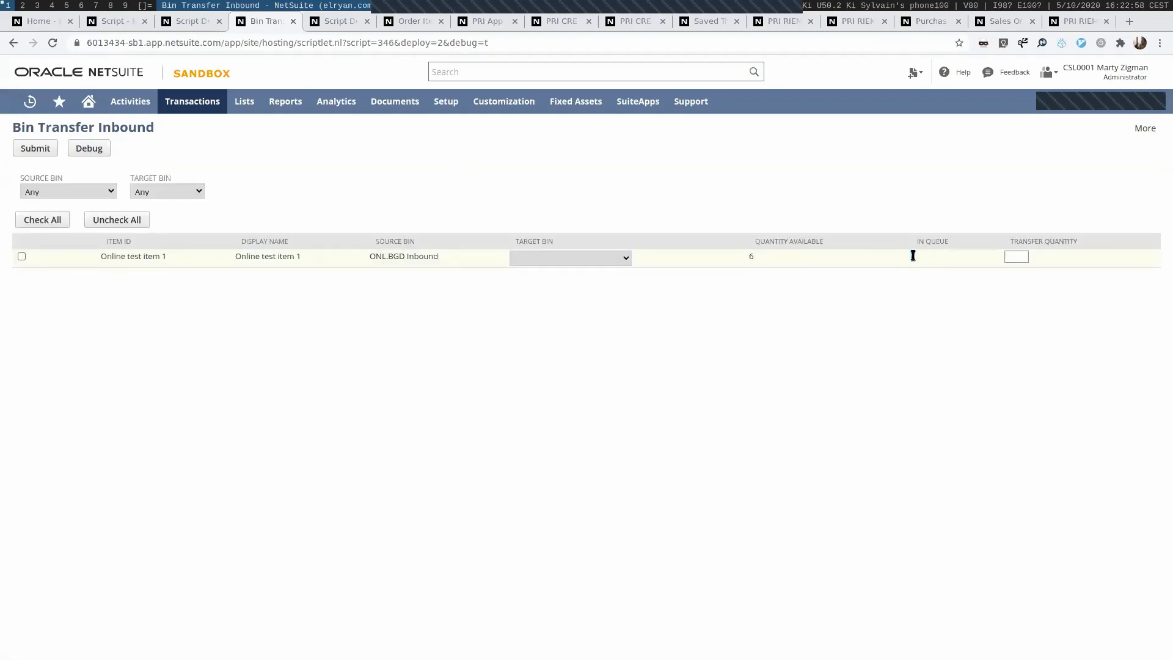
pyautogui.doubleClick(769, 256)
pyautogui.click(768, 265)
# Step: Refresh the RIEM job list and view the newest Bin Transfer Inbound job in a separate tab
pyautogui.click(855, 22)
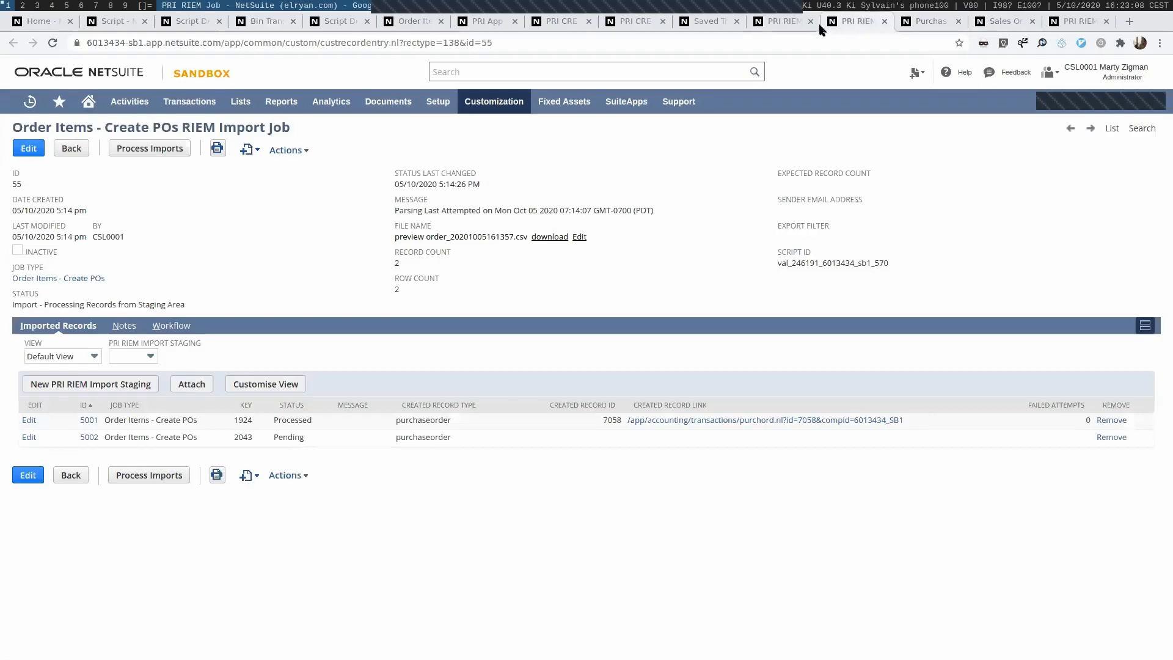
pyautogui.click(772, 36)
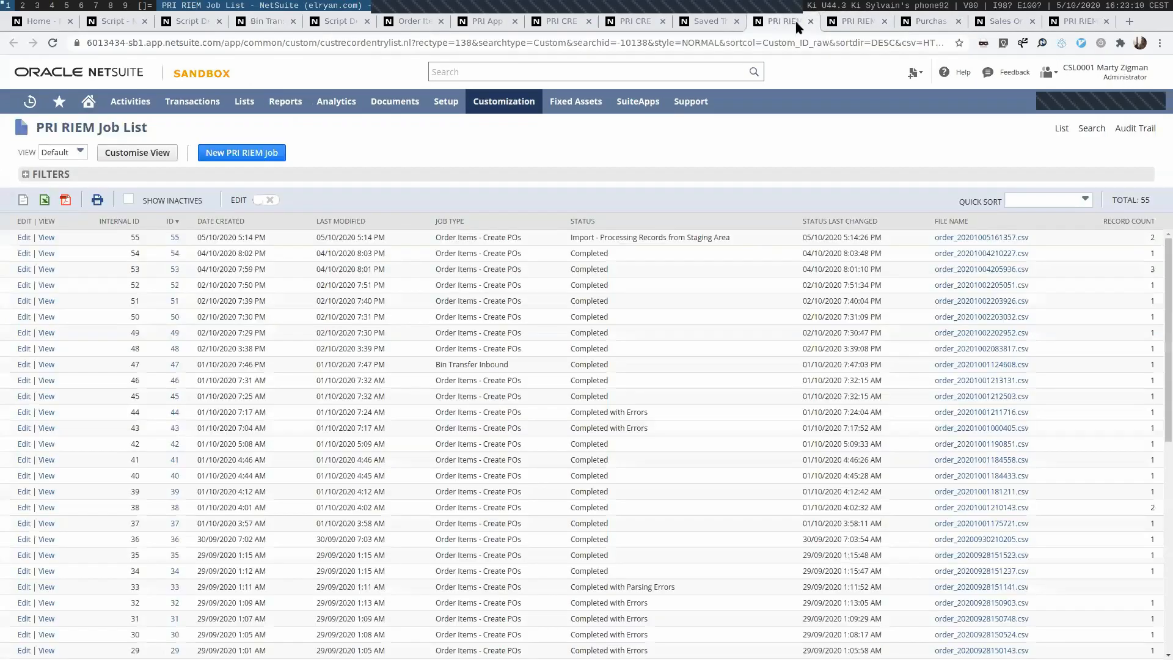
pyautogui.press('F5')
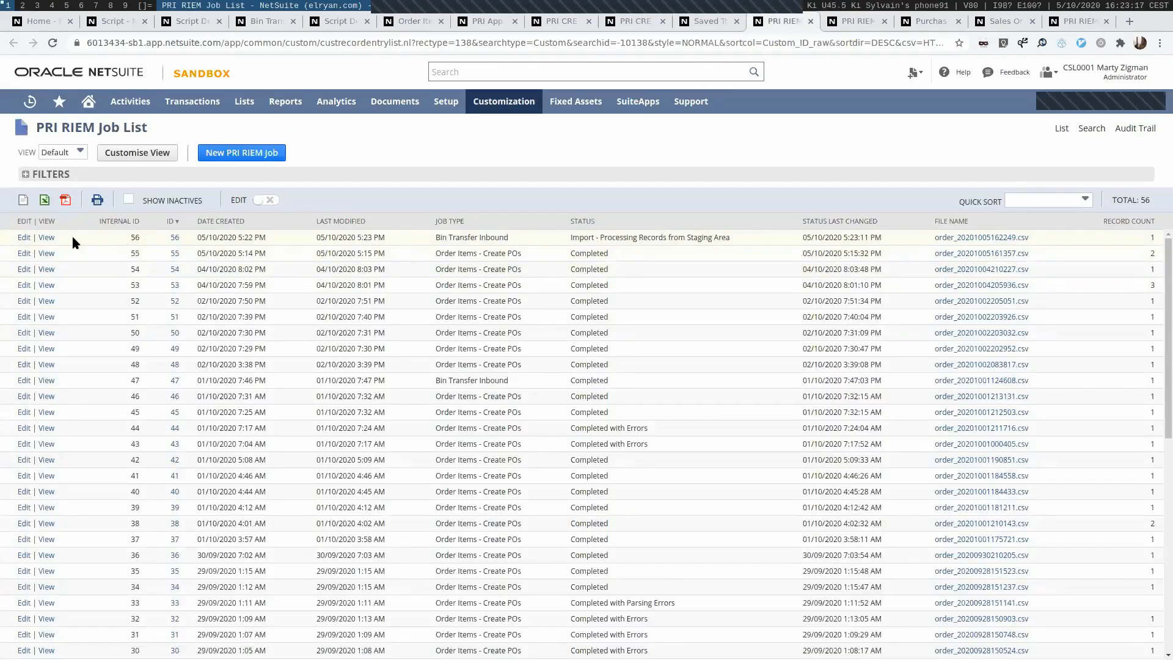
pyautogui.middleClick(48, 238)
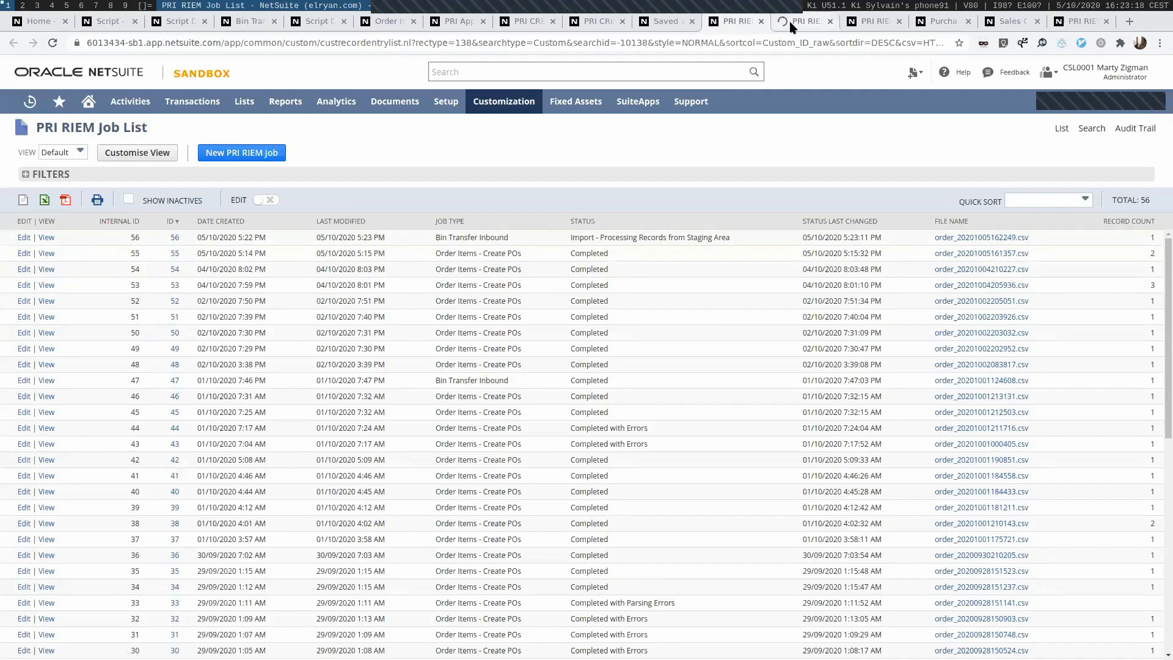
pyautogui.click(793, 23)
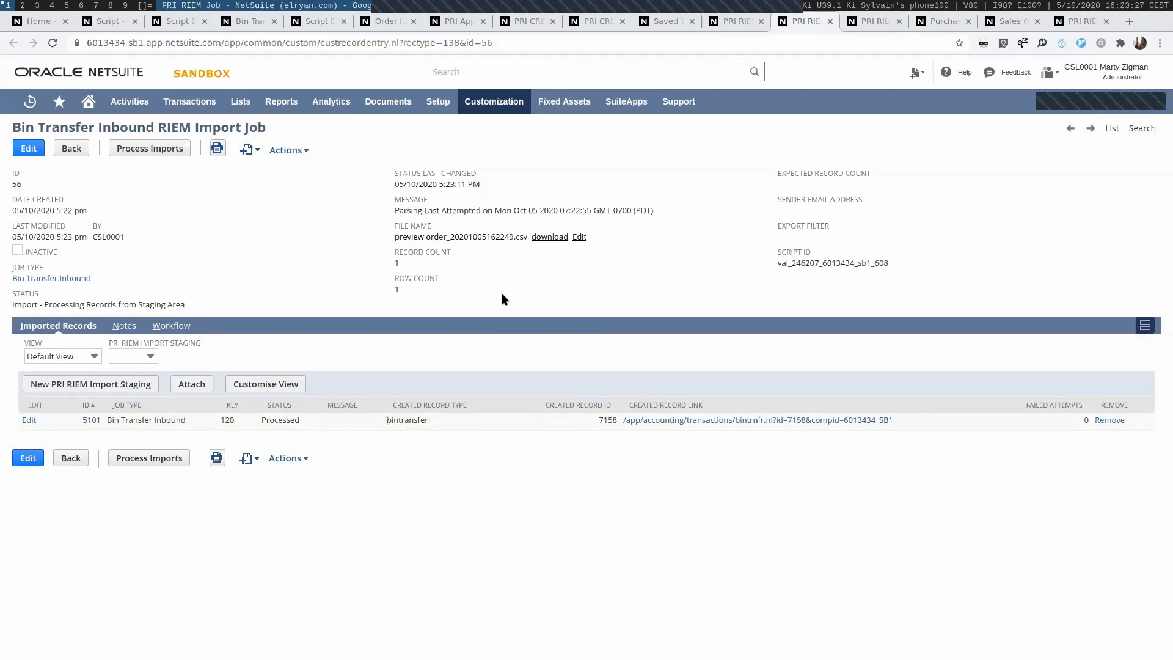
# Step: Open the bin transfer linked in the job and inspect the inventory detail of its Online test item 1 line
pyautogui.click(672, 420)
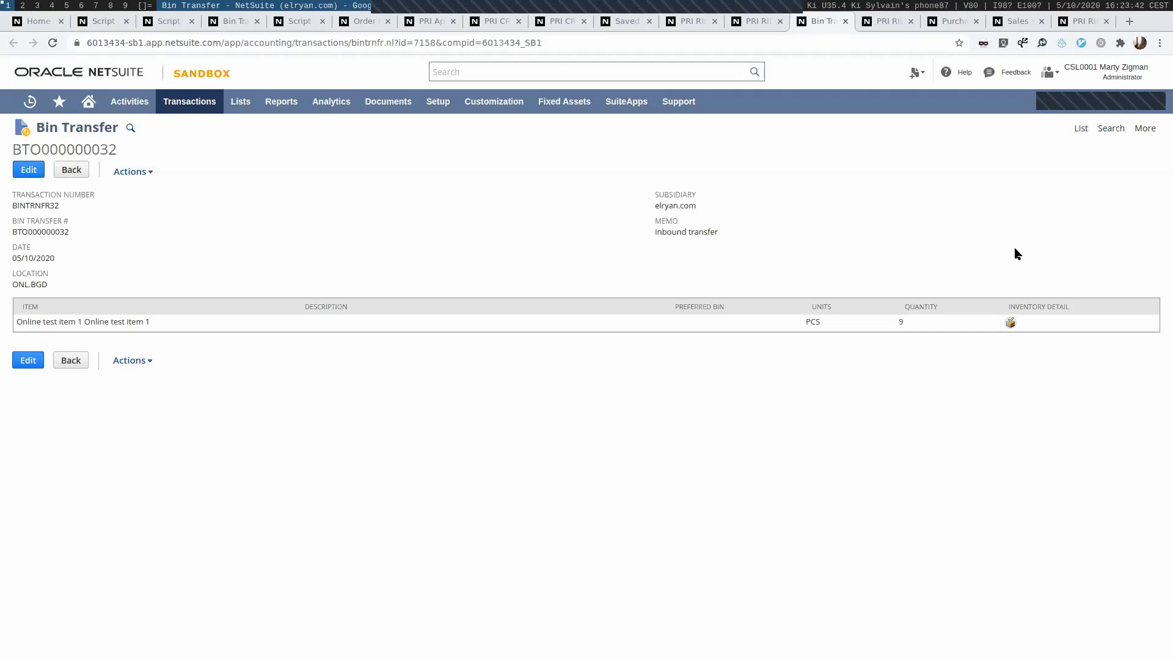
pyautogui.click(1010, 323)
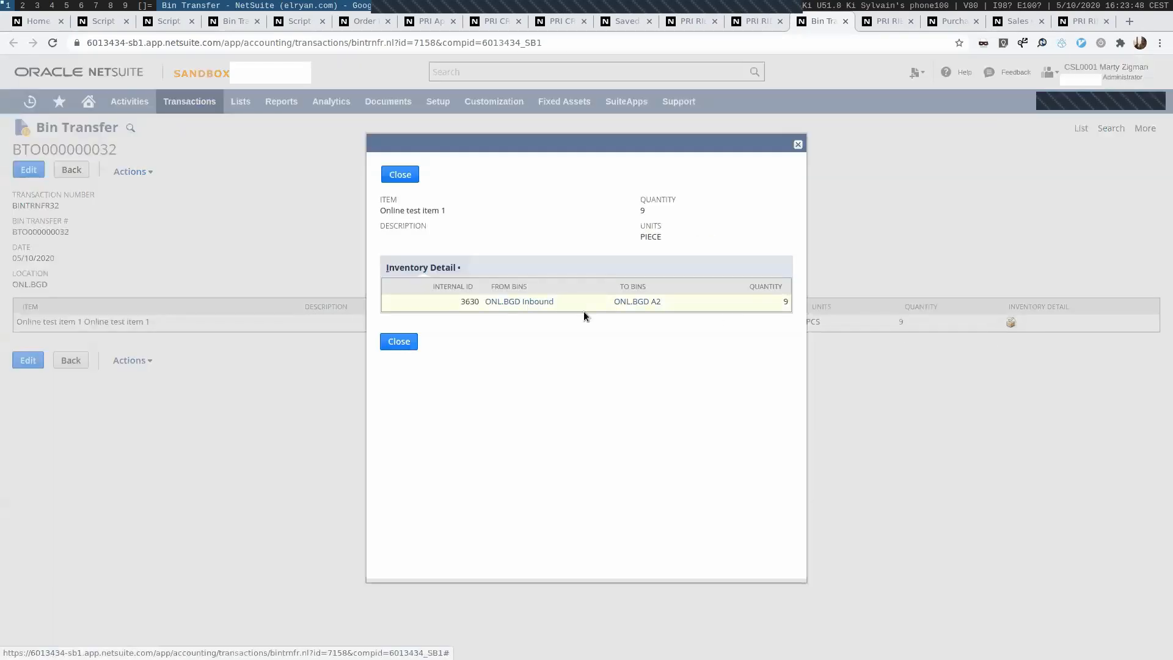